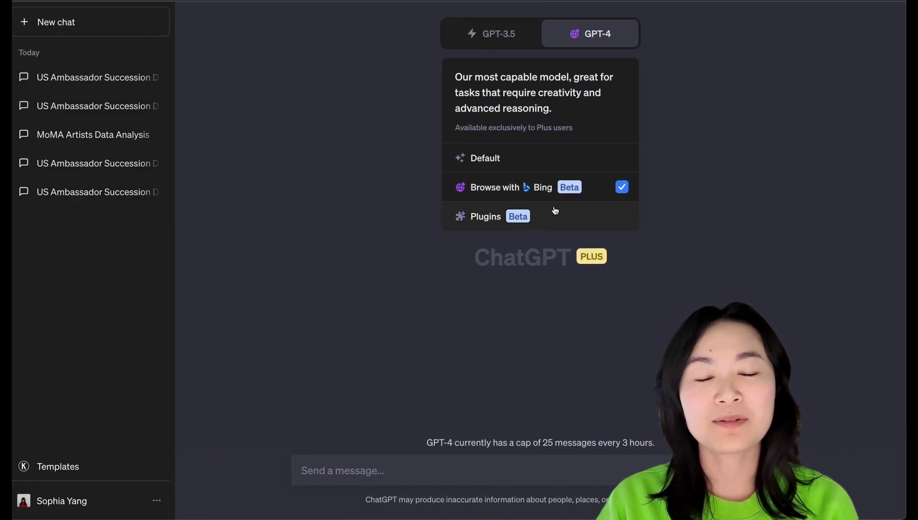
Step: Switch GPT-4 to Plugins and page through the plugin store's All catalogue
{"action": "left_click", "coordinate": [553, 214]}
{"action": "left_click", "coordinate": [534, 231]}
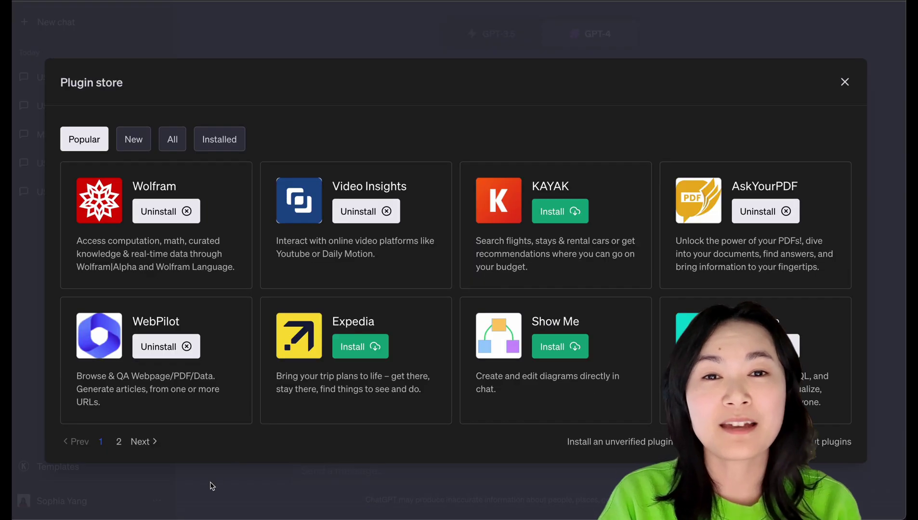
{"action": "left_click", "coordinate": [140, 443]}
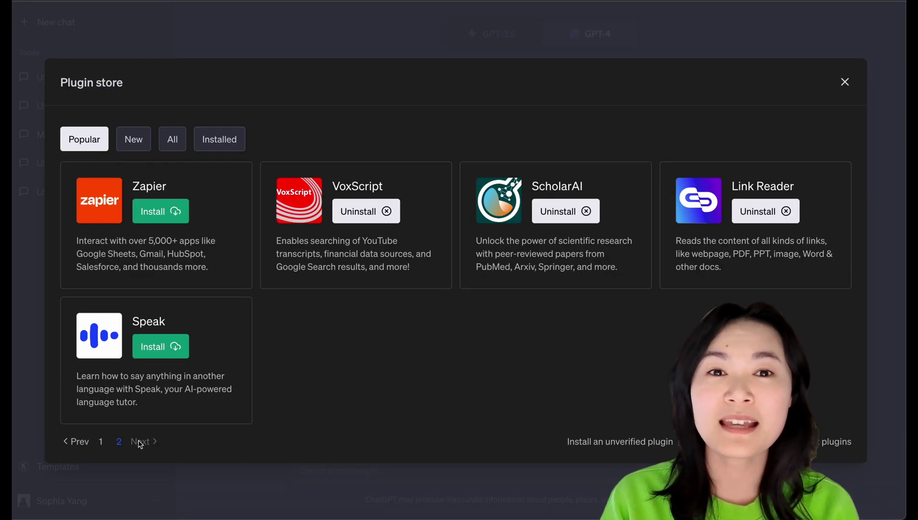
{"action": "left_click", "coordinate": [169, 145]}
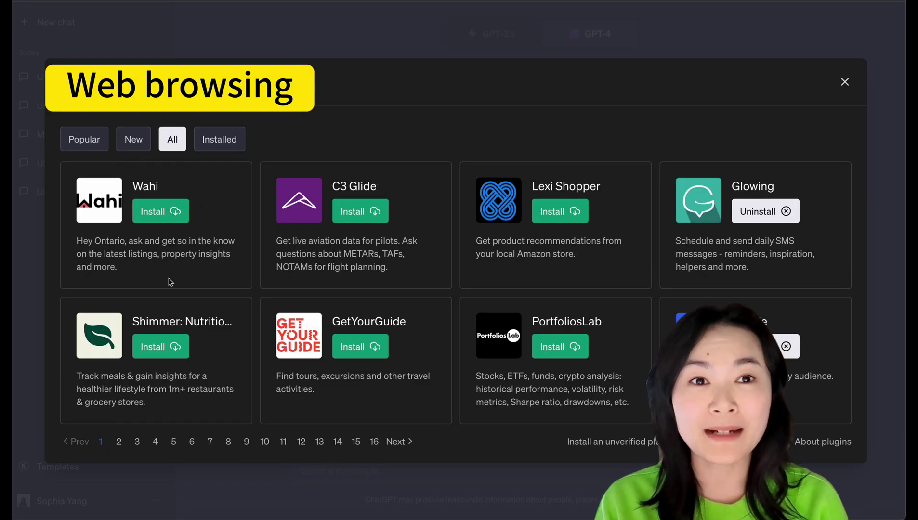
{"action": "left_click", "coordinate": [399, 442]}
{"action": "left_click", "coordinate": [400, 442]}
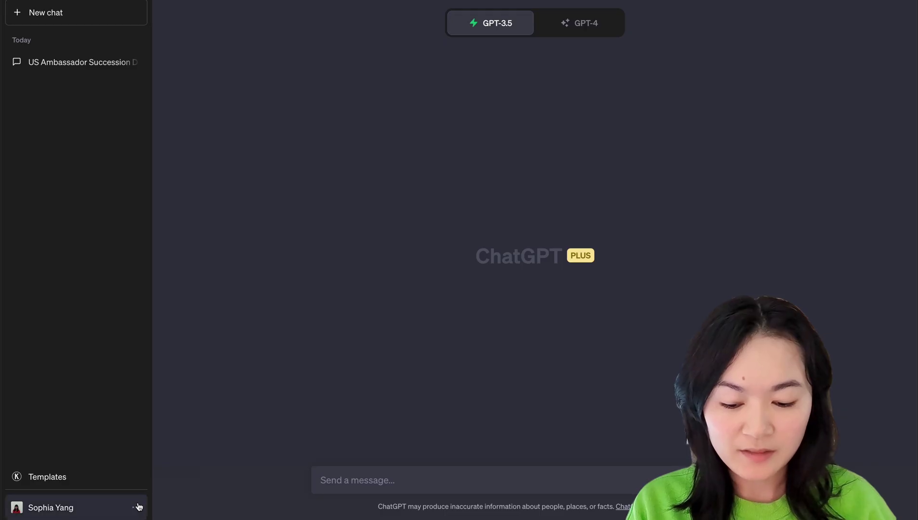
Step: Check that Web browsing and Plugins are both enabled under Beta features, then close Settings
{"action": "left_click", "coordinate": [139, 507]}
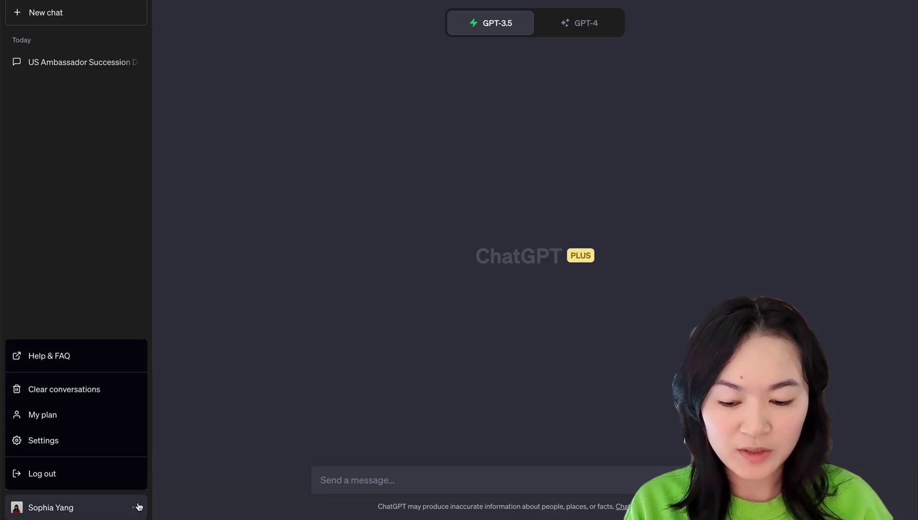
{"action": "left_click", "coordinate": [110, 441]}
{"action": "left_click", "coordinate": [334, 220]}
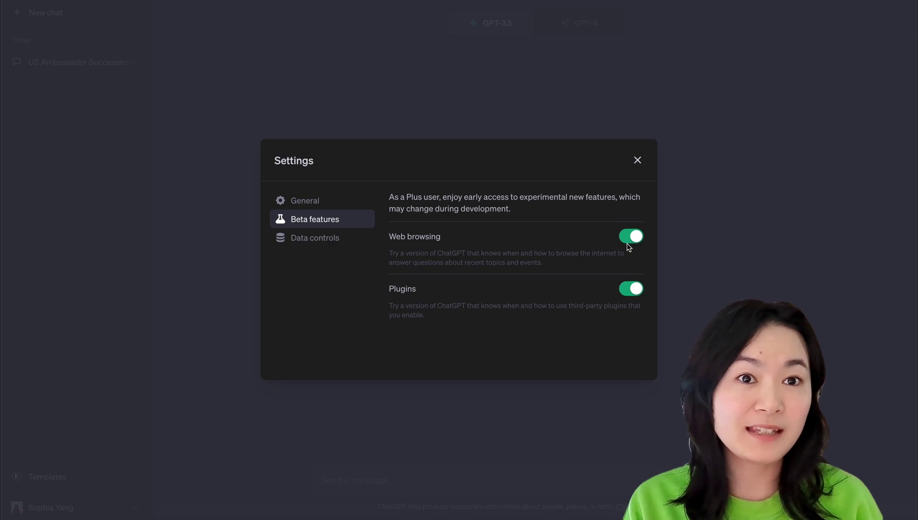
{"action": "left_click", "coordinate": [638, 161]}
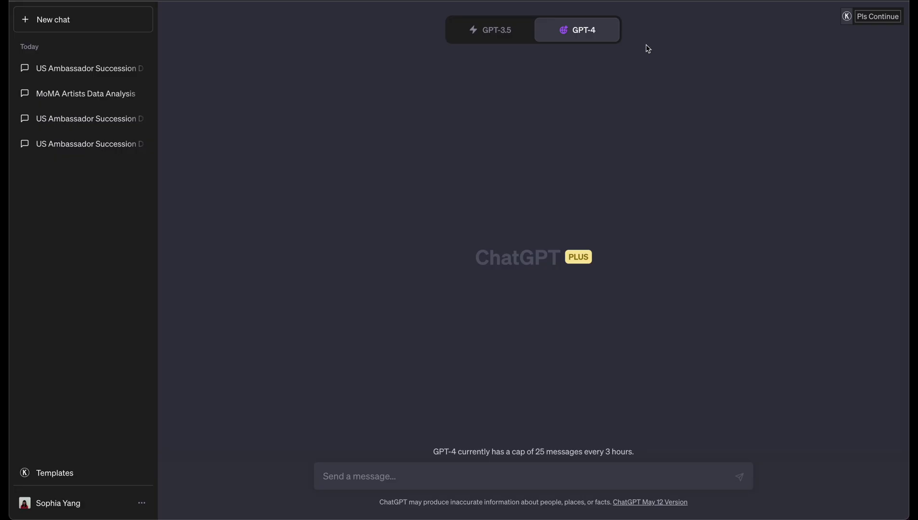
Step: Send the pasted question about the US ambassador to the UK's successor and the President's age
{"action": "mouse_move", "coordinate": [592, 35]}
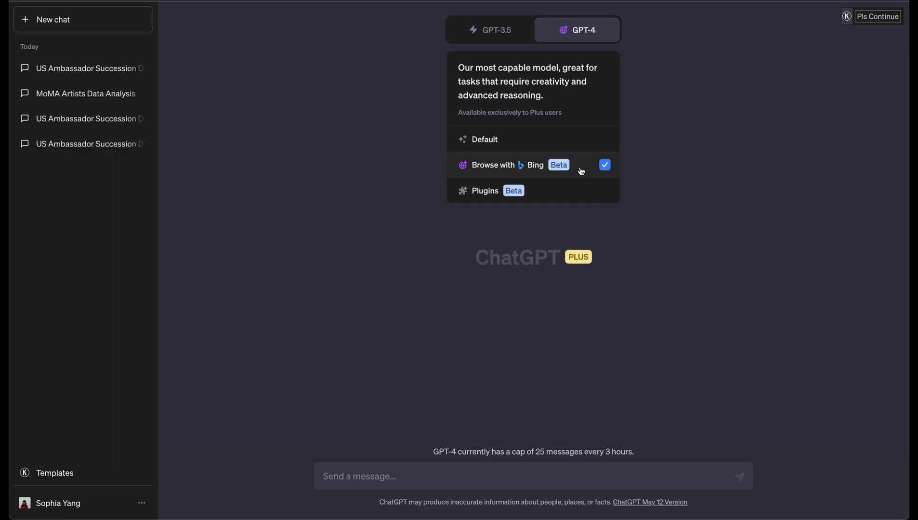
{"action": "left_click", "coordinate": [426, 476]}
{"action": "type", "text": "Who succeeded Woody Johnson as the US ambassador to the United Kingdom, and which President did she serve under? Additionally, what is the current age of this President?"}
{"action": "key", "text": "Return"}
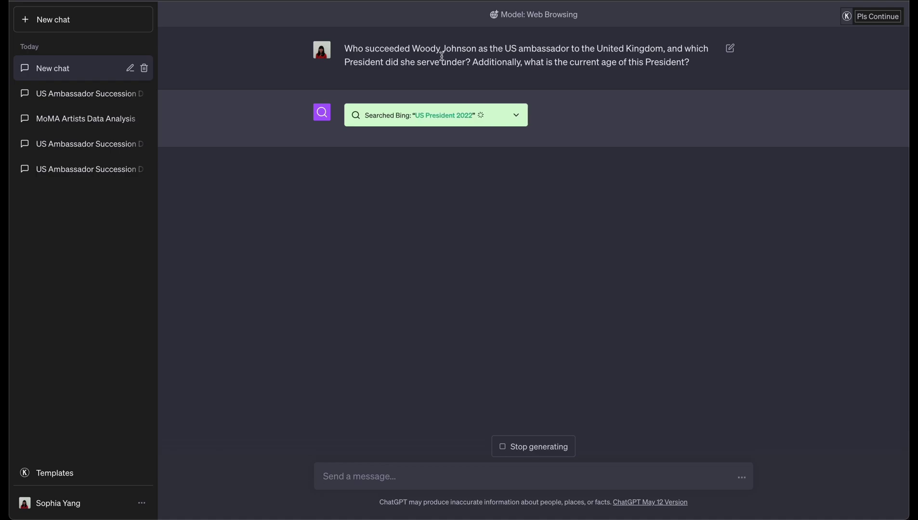
Step: Expand the browsing steps and follow the first Bing search to the ambassador's Wikipedia article
{"action": "left_click", "coordinate": [516, 118]}
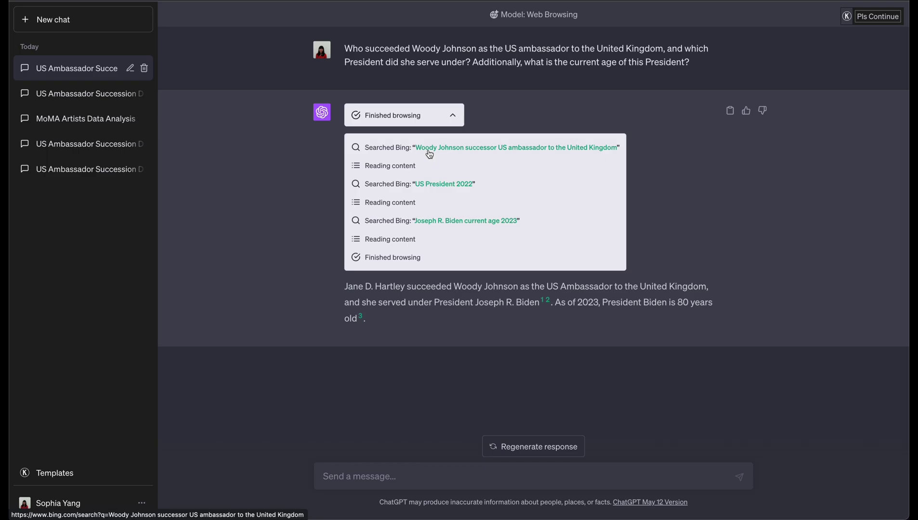
{"action": "left_click", "coordinate": [429, 155]}
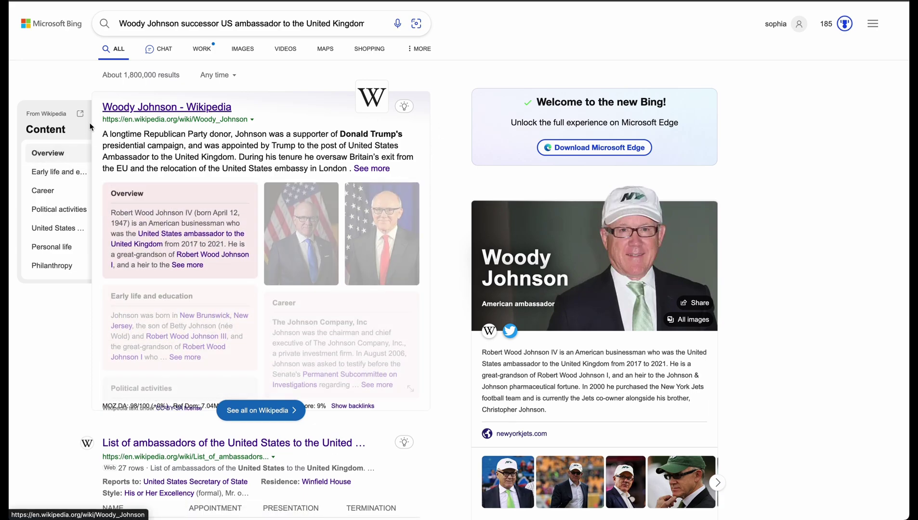
{"action": "left_click", "coordinate": [145, 108]}
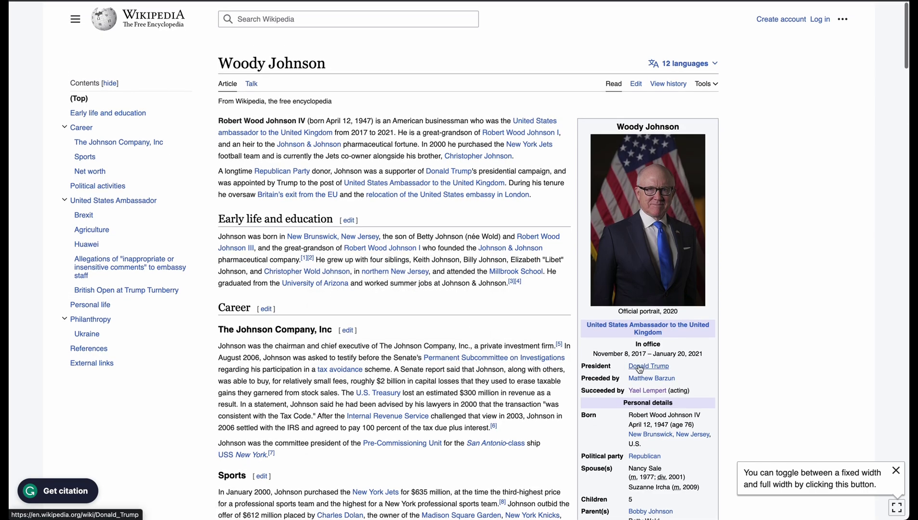
Step: Highlight the Succeeded by entry in the Wikipedia infobox
{"action": "left_click_drag", "start_coordinate": [691, 392], "coordinate": [714, 390]}
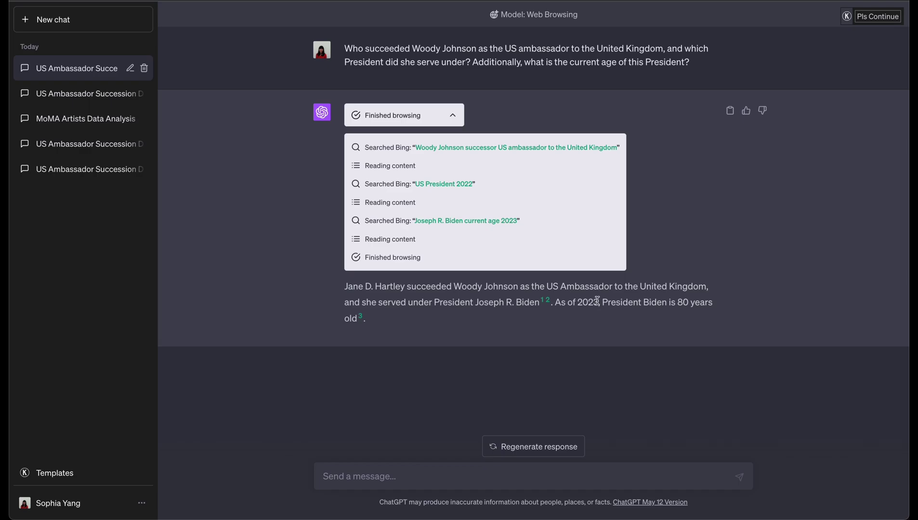
Step: Highlight the President's age in the answer, then start a new GPT-4 chat
{"action": "left_click_drag", "start_coordinate": [599, 303], "coordinate": [609, 321]}
{"action": "left_click", "coordinate": [610, 325]}
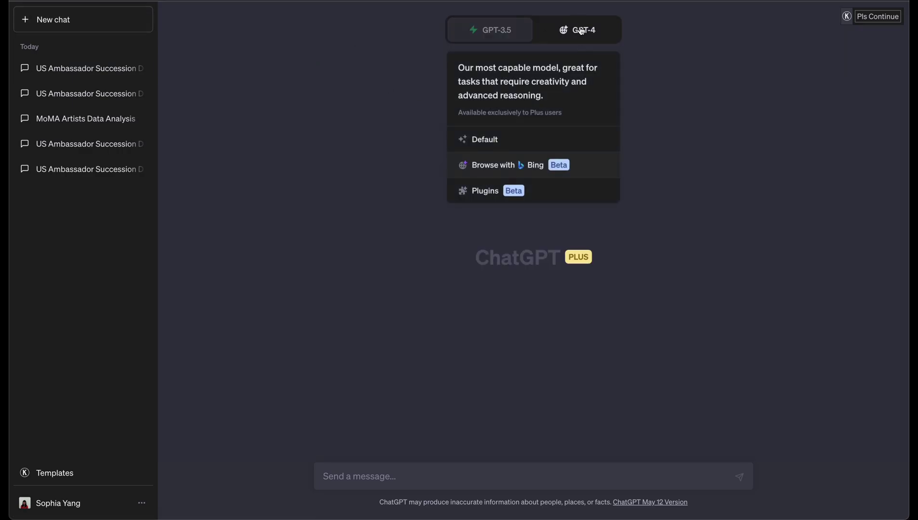
{"action": "left_click", "coordinate": [577, 30]}
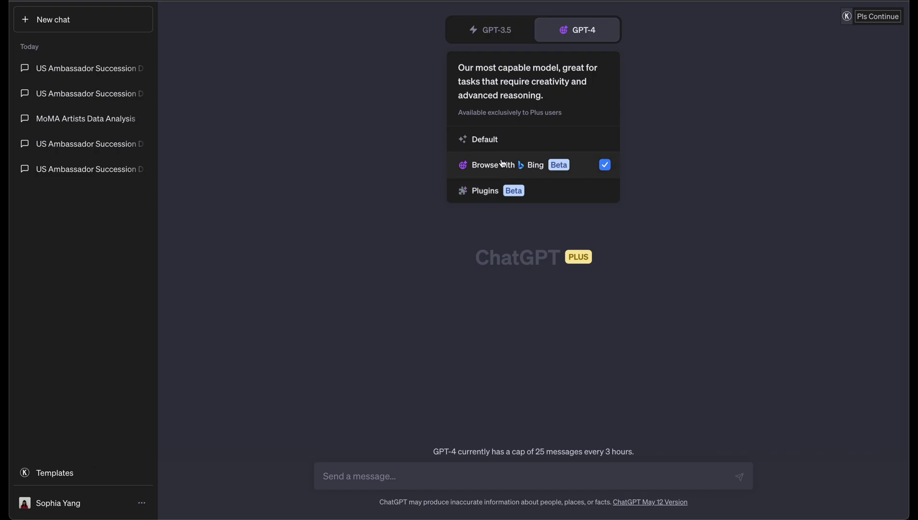
Step: Switch GPT-4 to Plugins and enable Comic Finder and AskYourPDF in the plugin list
{"action": "left_click", "coordinate": [551, 192]}
{"action": "left_click", "coordinate": [539, 62]}
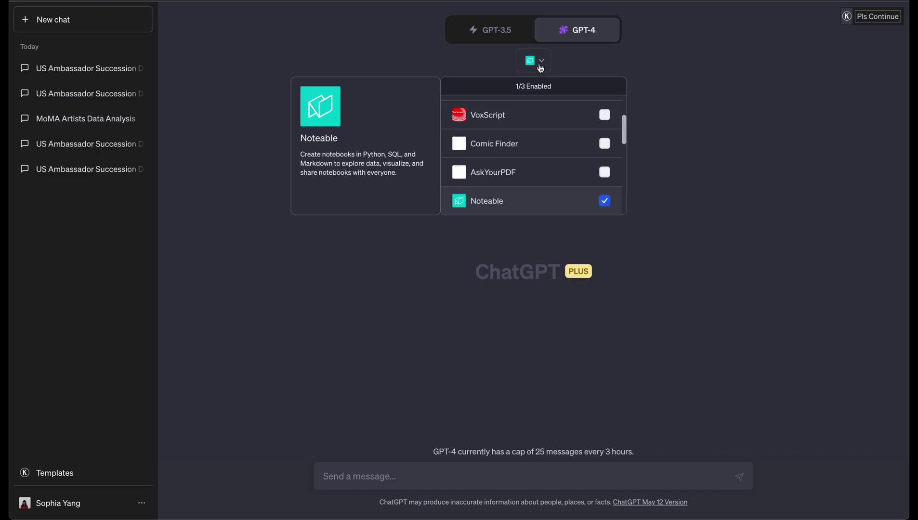
{"action": "left_click", "coordinate": [603, 145]}
{"action": "left_click", "coordinate": [605, 172]}
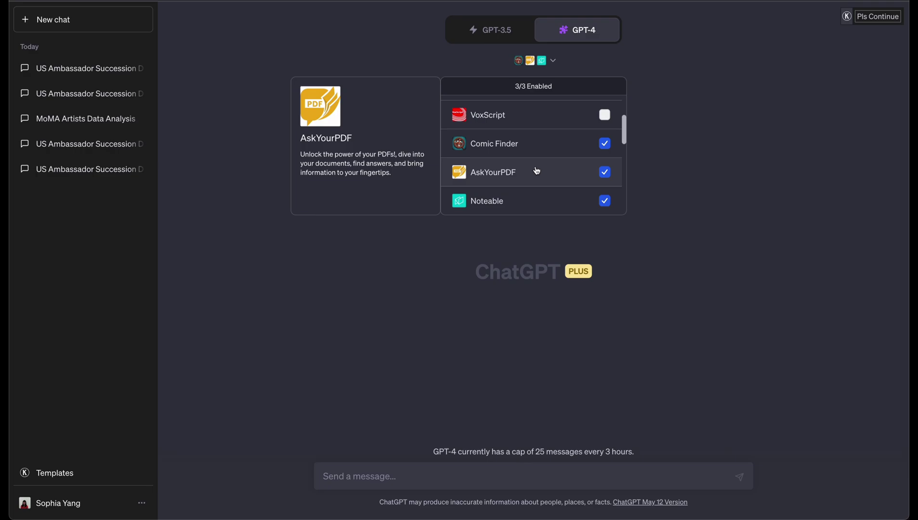
{"action": "scroll", "coordinate": [537, 172], "scroll_direction": "up", "scroll_amount": 3}
{"action": "scroll", "coordinate": [538, 171], "scroll_direction": "down", "scroll_amount": 5}
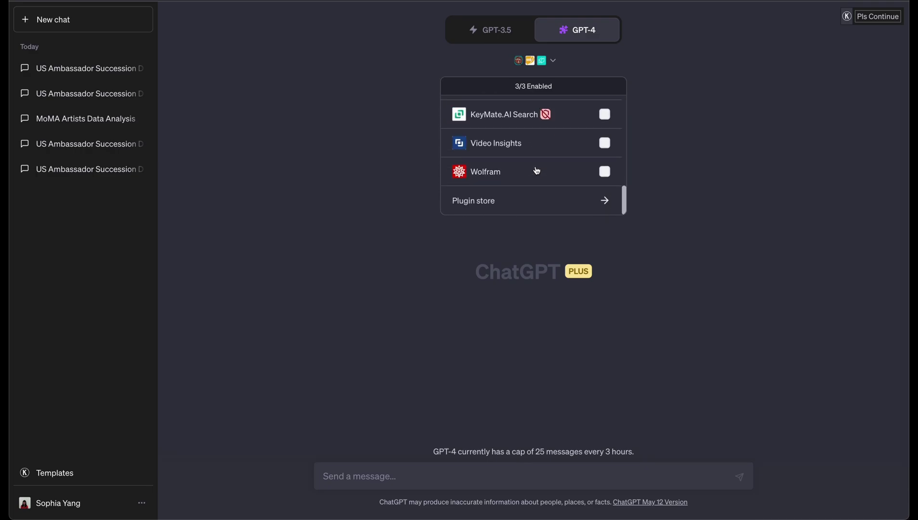
{"action": "scroll", "coordinate": [537, 171], "scroll_direction": "up", "scroll_amount": 5}
{"action": "scroll", "coordinate": [567, 186], "scroll_direction": "down", "scroll_amount": 5}
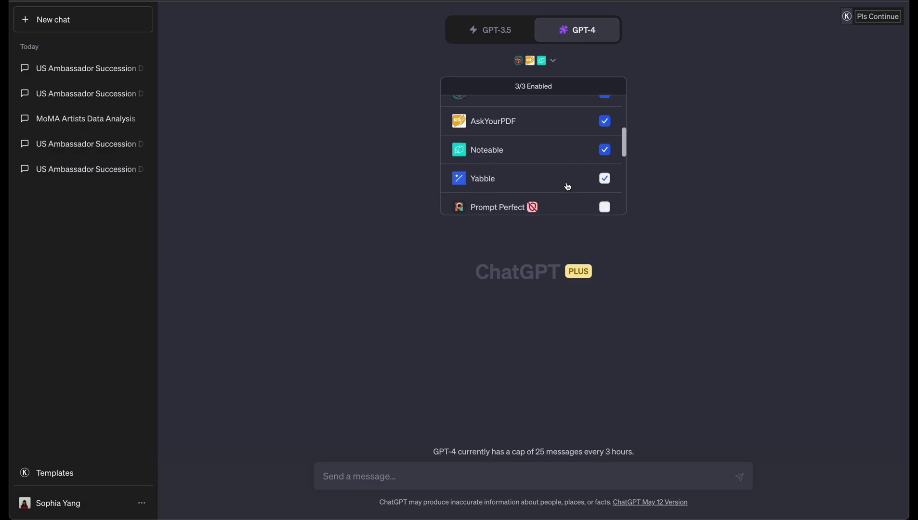
{"action": "scroll", "coordinate": [567, 186], "scroll_direction": "up", "scroll_amount": 2}
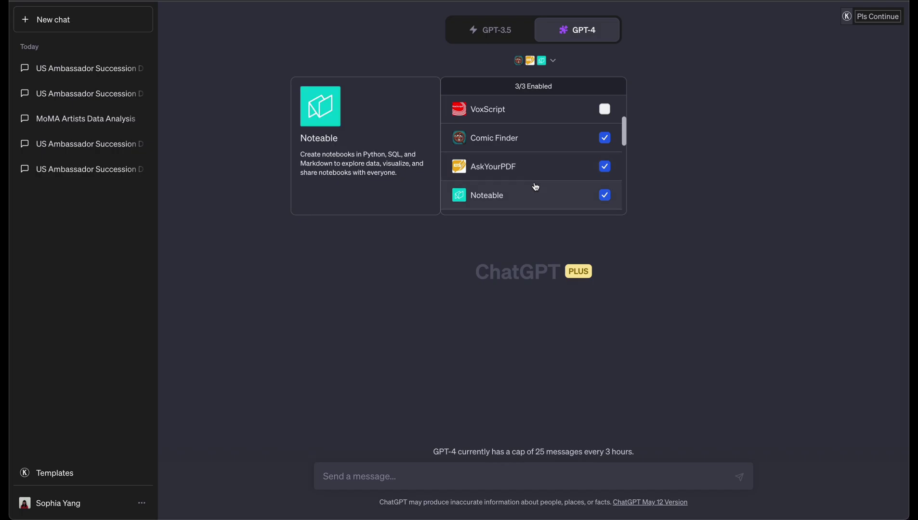
{"action": "scroll", "coordinate": [537, 166], "scroll_direction": "up", "scroll_amount": 3}
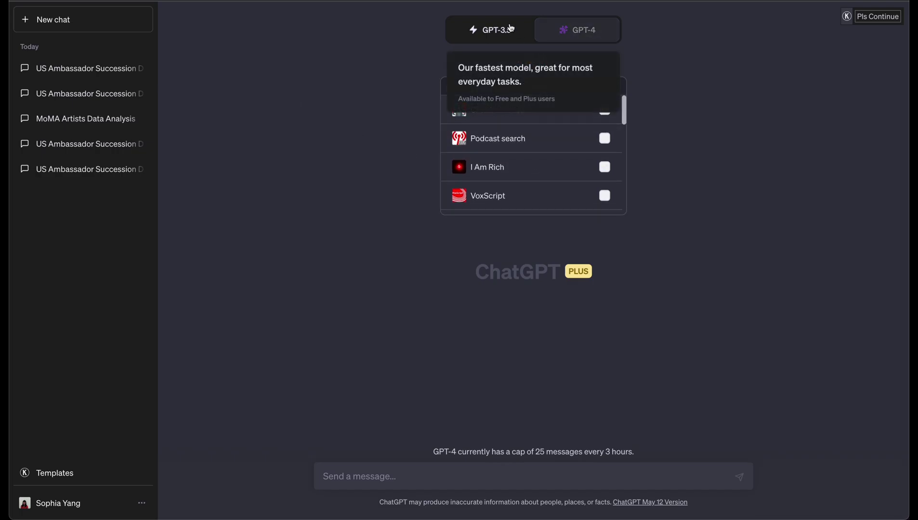
Step: Set GPT-4 back to Browse with Bing mode
{"action": "left_click", "coordinate": [490, 29]}
{"action": "left_click", "coordinate": [578, 30]}
{"action": "left_click", "coordinate": [582, 164]}
{"action": "left_click", "coordinate": [593, 37]}
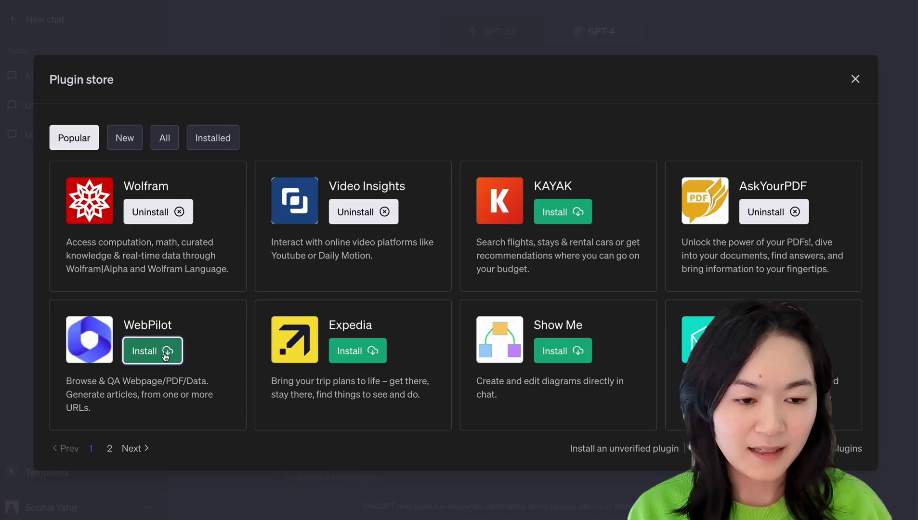
Step: Install WebPilot from the plugin store and open the plugin list to enable it
{"action": "left_click", "coordinate": [150, 353]}
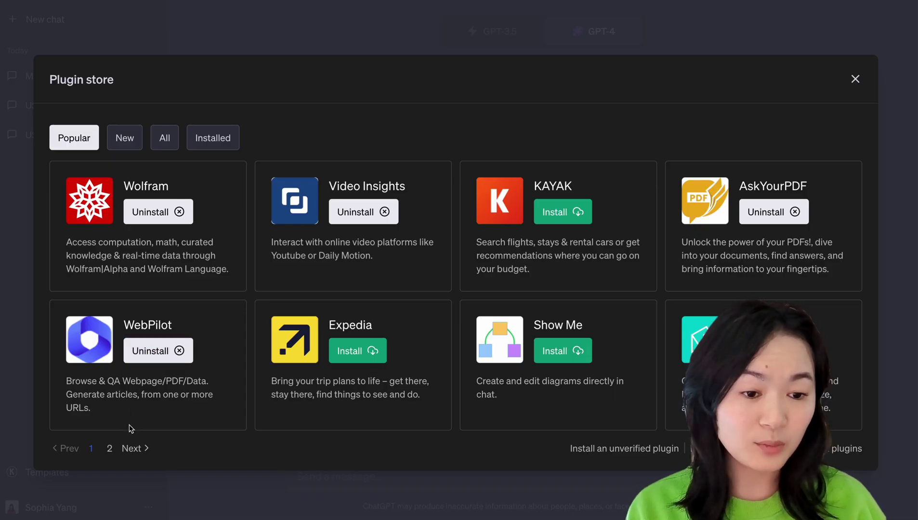
{"action": "left_click", "coordinate": [856, 79]}
{"action": "mouse_move", "coordinate": [626, 34]}
{"action": "left_click", "coordinate": [541, 66]}
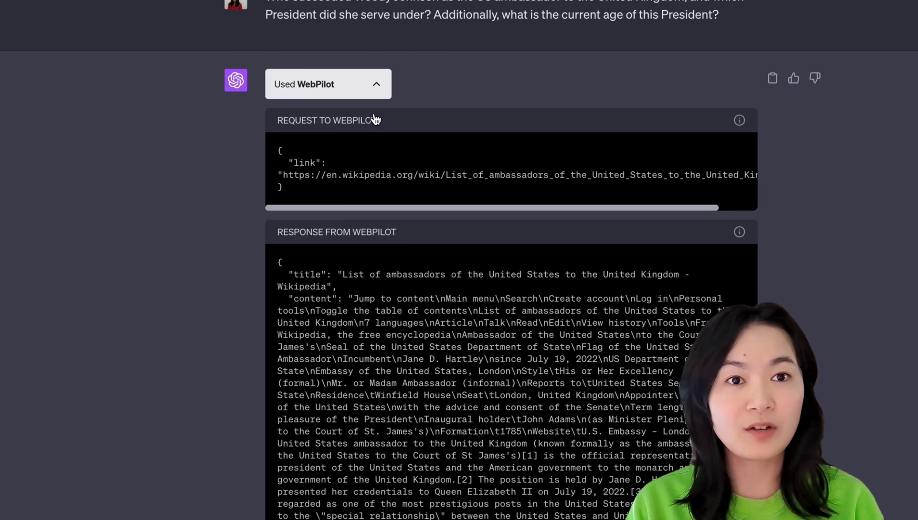
Step: Highlight the rules lines in WebPilot's response JSON
{"action": "left_click_drag", "start_coordinate": [294, 139], "coordinate": [349, 271]}
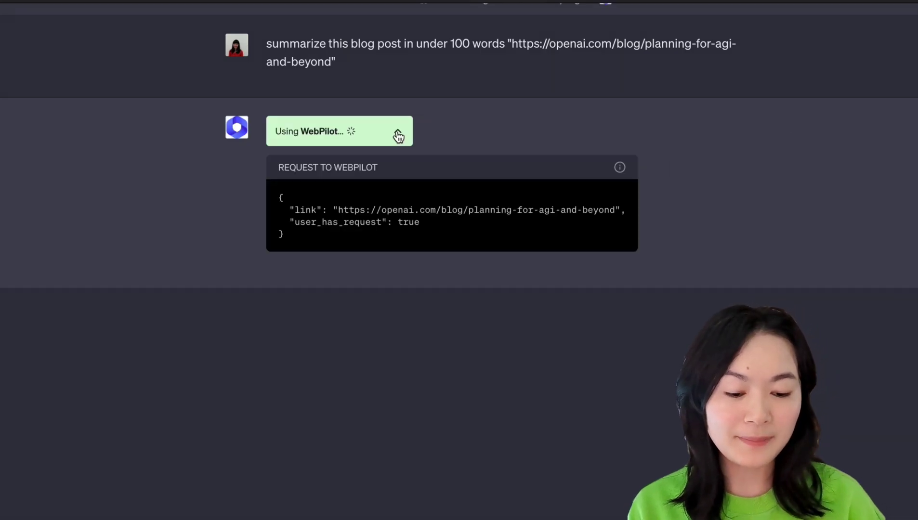
{"action": "left_click", "coordinate": [398, 137]}
{"action": "scroll", "coordinate": [397, 130], "scroll_direction": "down", "scroll_amount": 15}
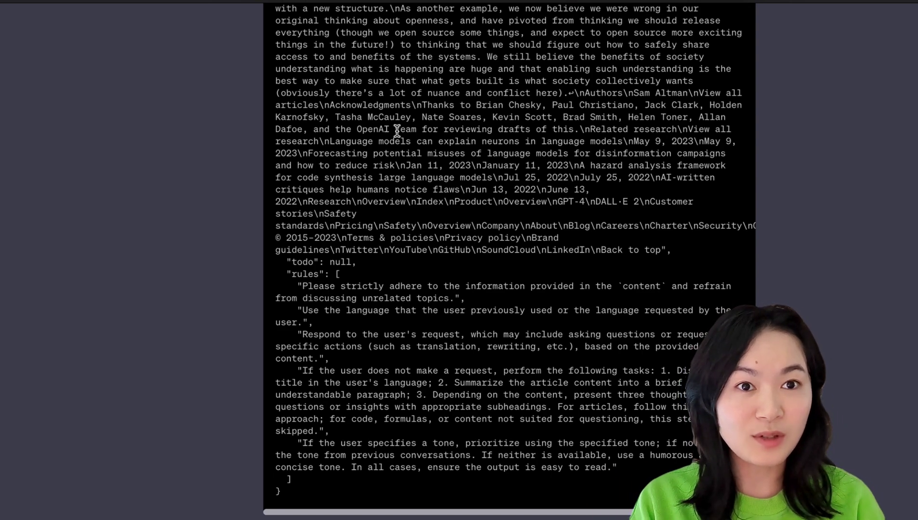
{"action": "scroll", "coordinate": [394, 111], "scroll_direction": "down", "scroll_amount": 4}
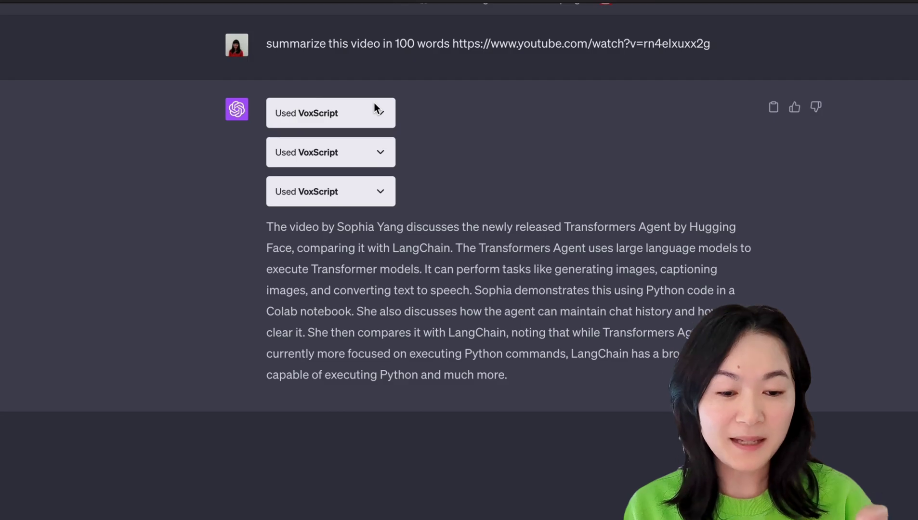
Step: Expand the first VoxScript call, scroll its JSON, then expand the last call's output
{"action": "left_click", "coordinate": [374, 111]}
{"action": "scroll", "coordinate": [379, 164], "scroll_direction": "down", "scroll_amount": 3}
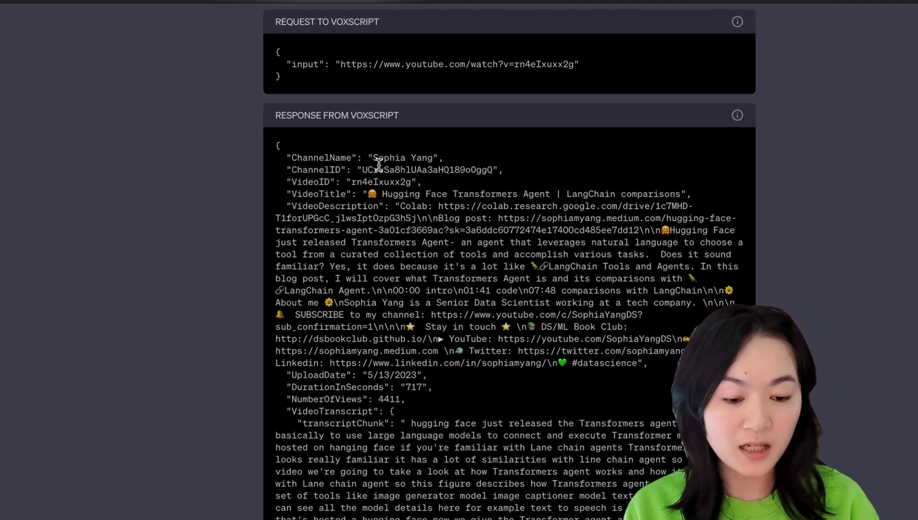
{"action": "scroll", "coordinate": [379, 164], "scroll_direction": "down", "scroll_amount": 10}
{"action": "scroll", "coordinate": [379, 492], "scroll_direction": "down", "scroll_amount": 15}
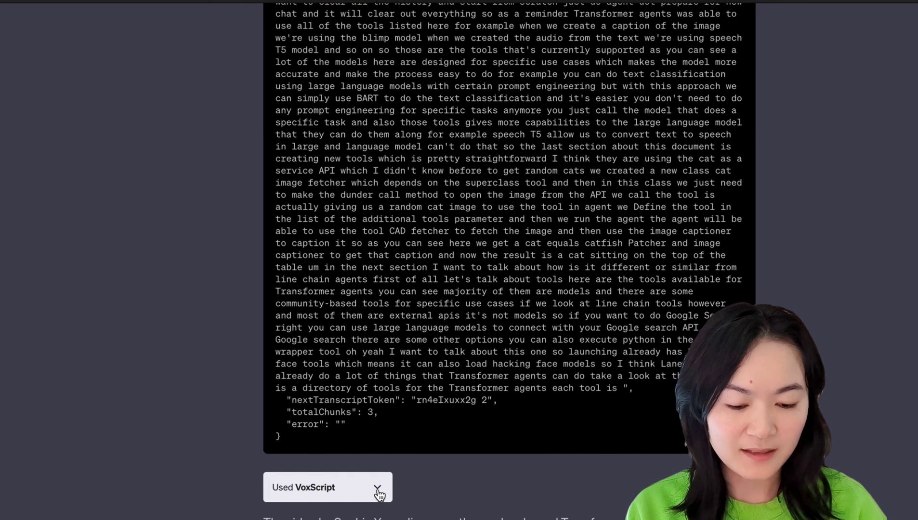
{"action": "left_click", "coordinate": [377, 489]}
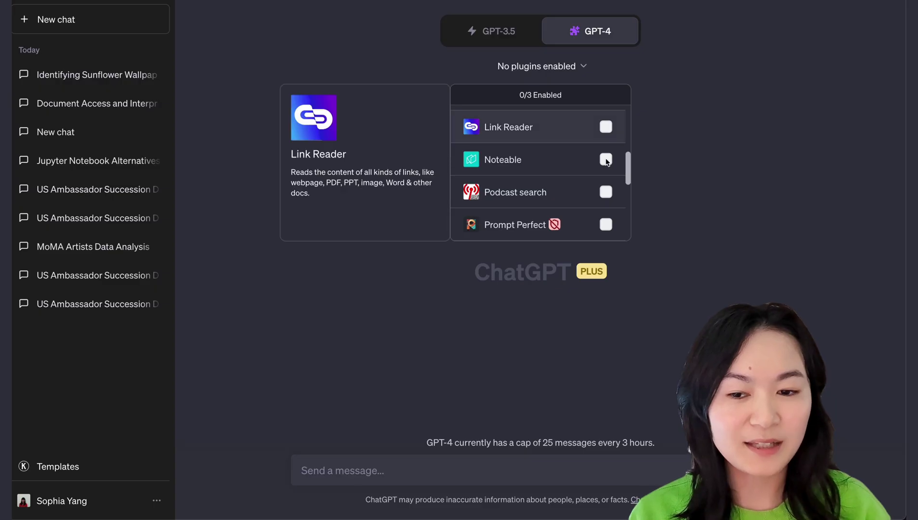
Step: Enable the Noteable plugin for this chat from the plugins list
{"action": "left_click", "coordinate": [606, 159]}
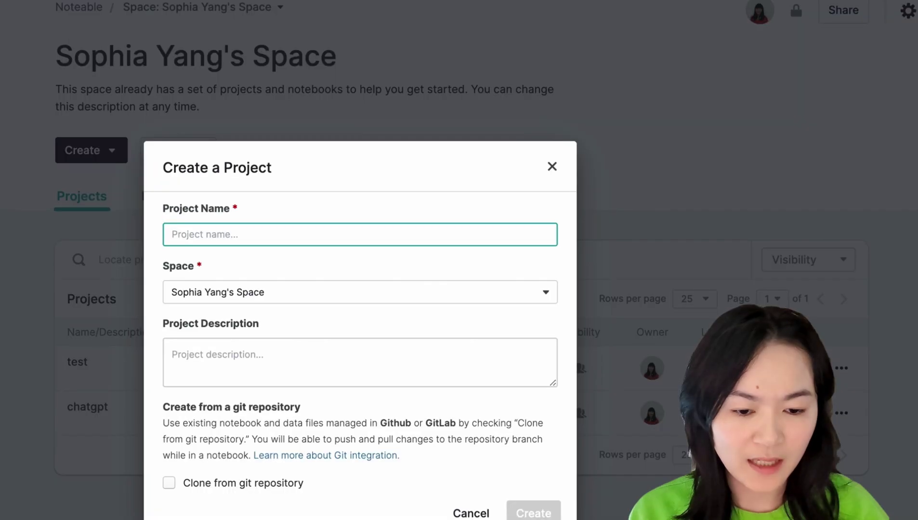
Step: Create the moma project, share it with Open visibility and Owner access, and copy its link
{"action": "type", "text": "moma"}
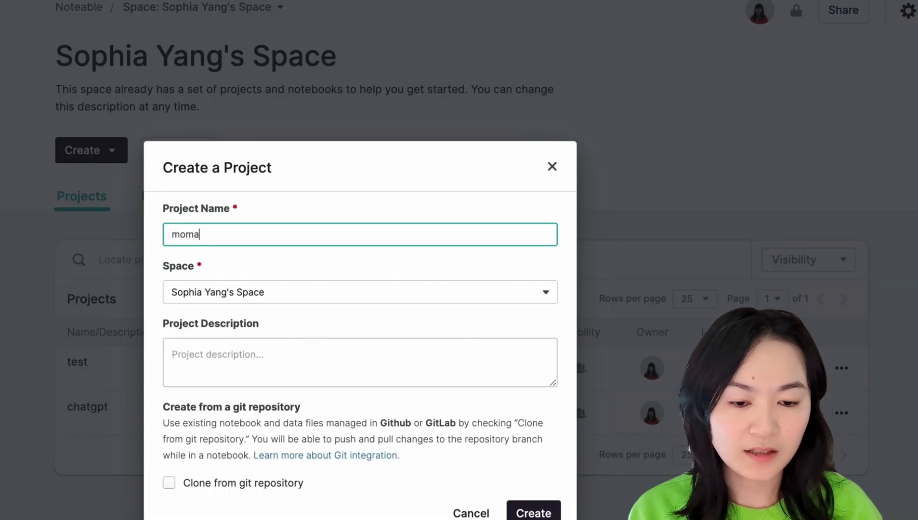
{"action": "left_click", "coordinate": [534, 513]}
{"action": "left_click", "coordinate": [376, 367]}
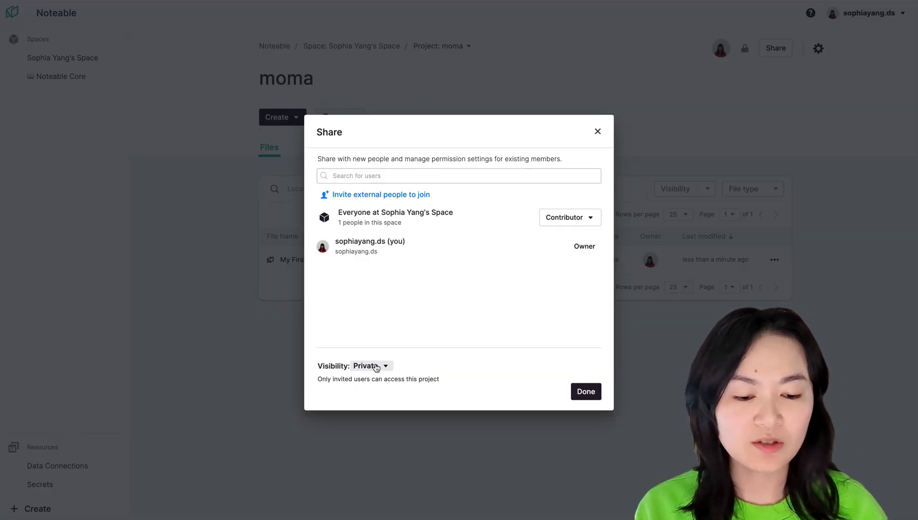
{"action": "left_click", "coordinate": [379, 423]}
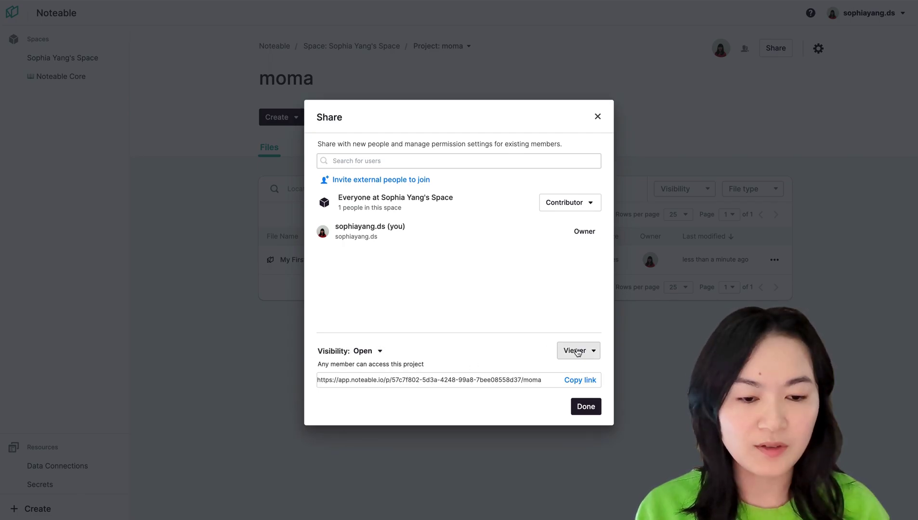
{"action": "left_click", "coordinate": [576, 352]}
{"action": "left_click", "coordinate": [557, 436]}
{"action": "left_click", "coordinate": [579, 381]}
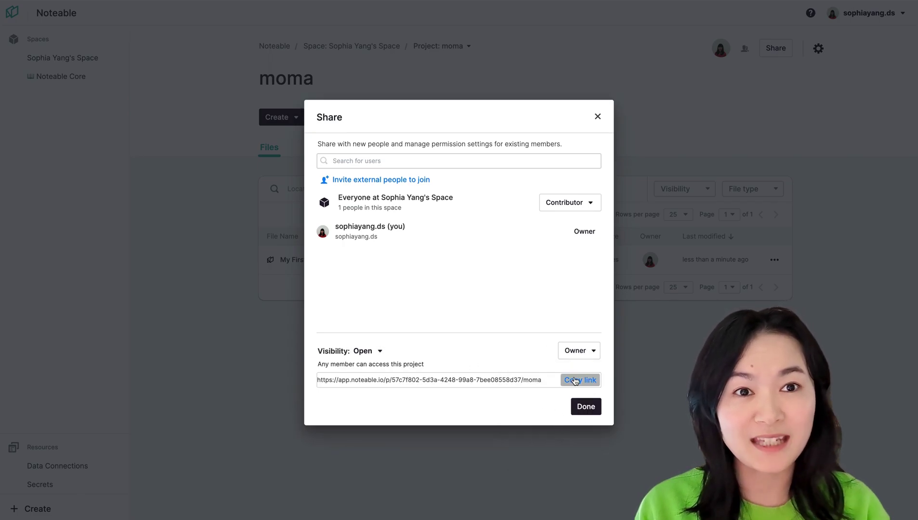
{"action": "left_click", "coordinate": [586, 407]}
Step: Paste the moma project link into the ChatGPT chat and send it
{"action": "key", "text": "ctrl+Tab"}
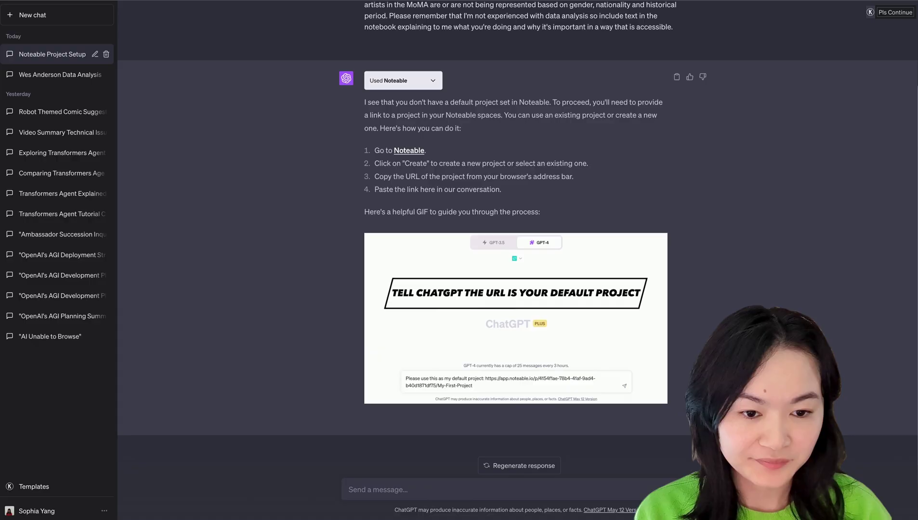
{"action": "key", "text": "Return"}
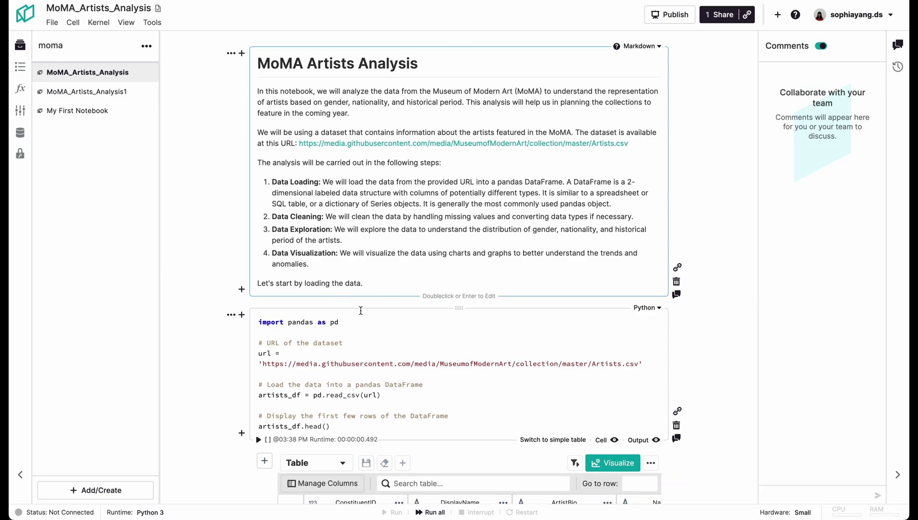
{"action": "scroll", "coordinate": [382, 252], "scroll_direction": "down", "scroll_amount": 8}
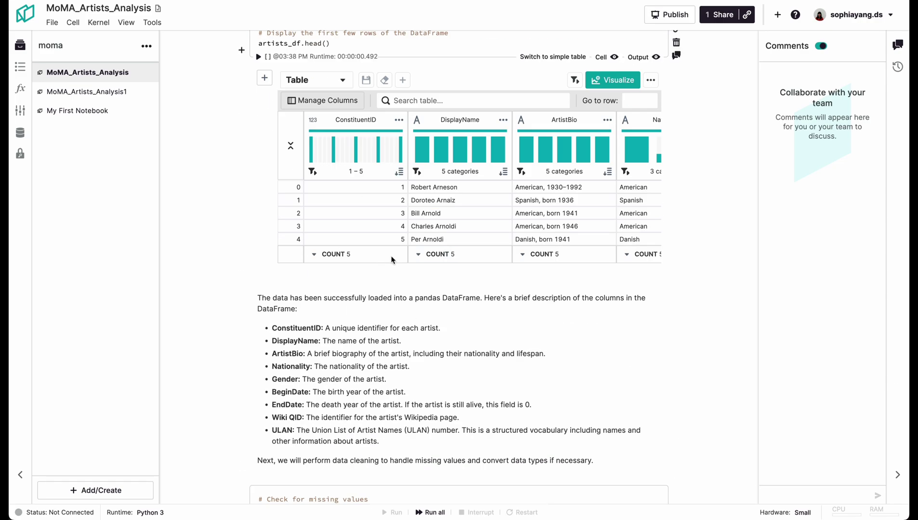
{"action": "scroll", "coordinate": [392, 257], "scroll_direction": "down", "scroll_amount": 7}
{"action": "scroll", "coordinate": [404, 353], "scroll_direction": "down", "scroll_amount": 18}
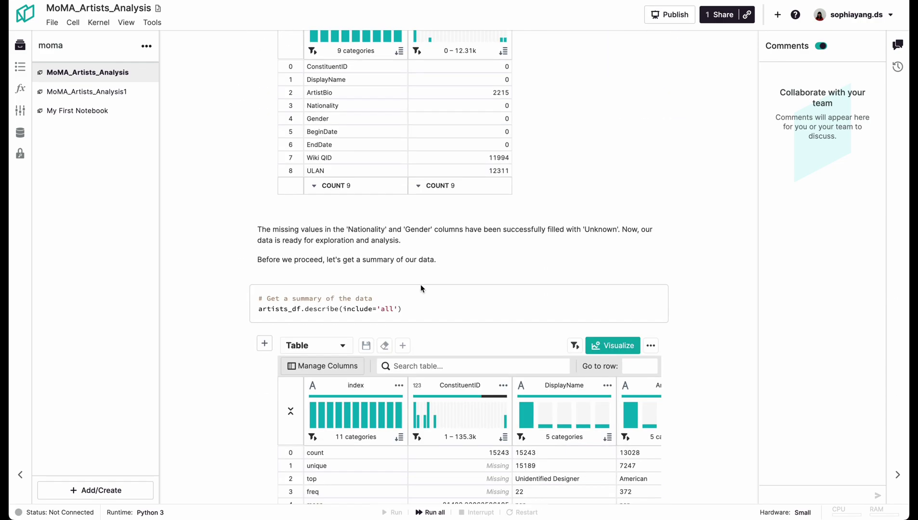
{"action": "scroll", "coordinate": [420, 290], "scroll_direction": "down", "scroll_amount": 7}
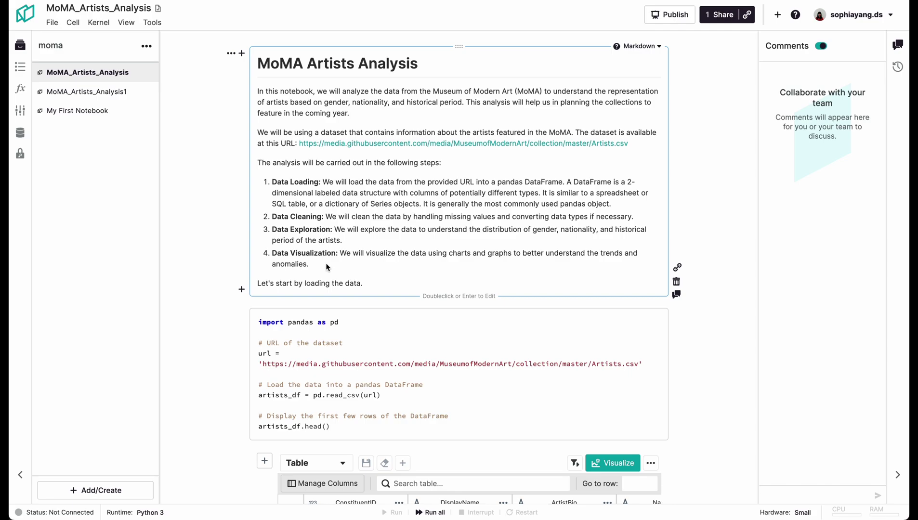
{"action": "key", "text": "Down"}
{"action": "left_click", "coordinate": [285, 101]}
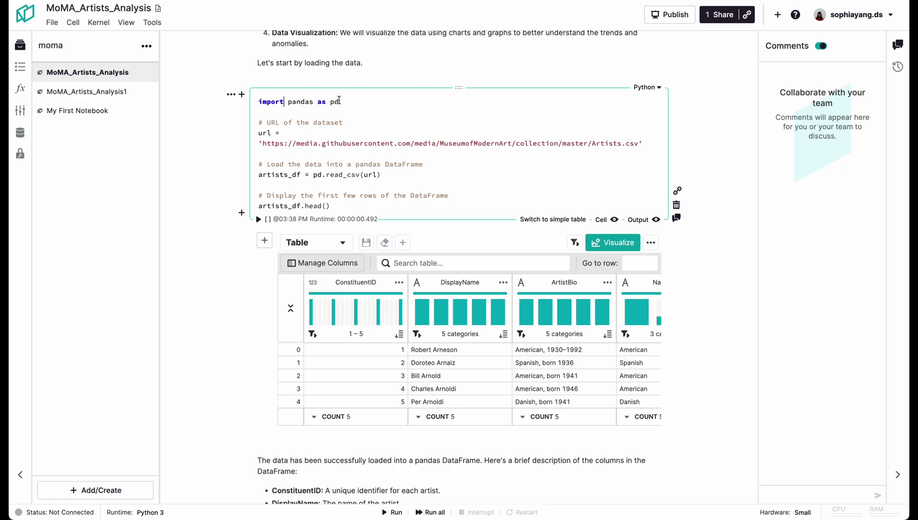
{"action": "left_click", "coordinate": [292, 163]}
{"action": "scroll", "coordinate": [447, 306], "scroll_direction": "down", "scroll_amount": 2}
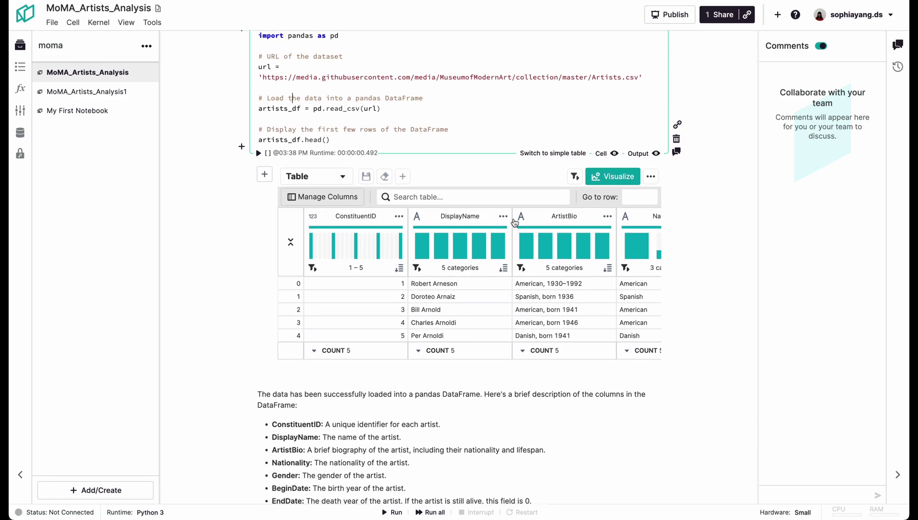
{"action": "scroll", "coordinate": [420, 299], "scroll_direction": "down", "scroll_amount": 1}
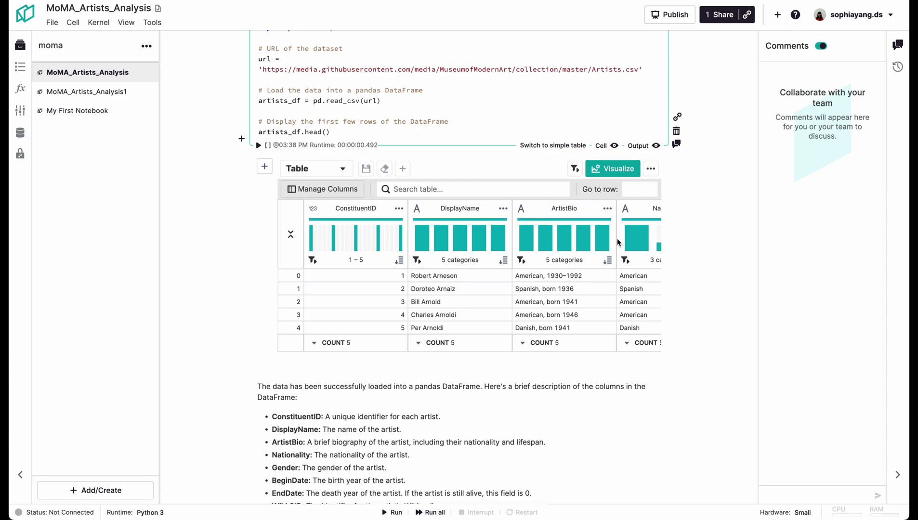
{"action": "scroll", "coordinate": [510, 84], "scroll_direction": "down", "scroll_amount": 10}
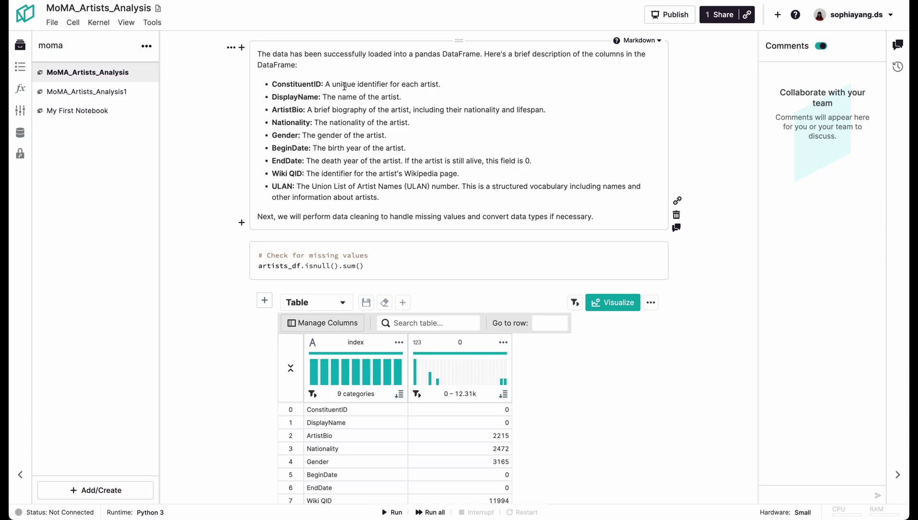
{"action": "scroll", "coordinate": [336, 145], "scroll_direction": "down", "scroll_amount": 7}
{"action": "scroll", "coordinate": [338, 204], "scroll_direction": "up", "scroll_amount": 1}
{"action": "scroll", "coordinate": [354, 172], "scroll_direction": "down", "scroll_amount": 1}
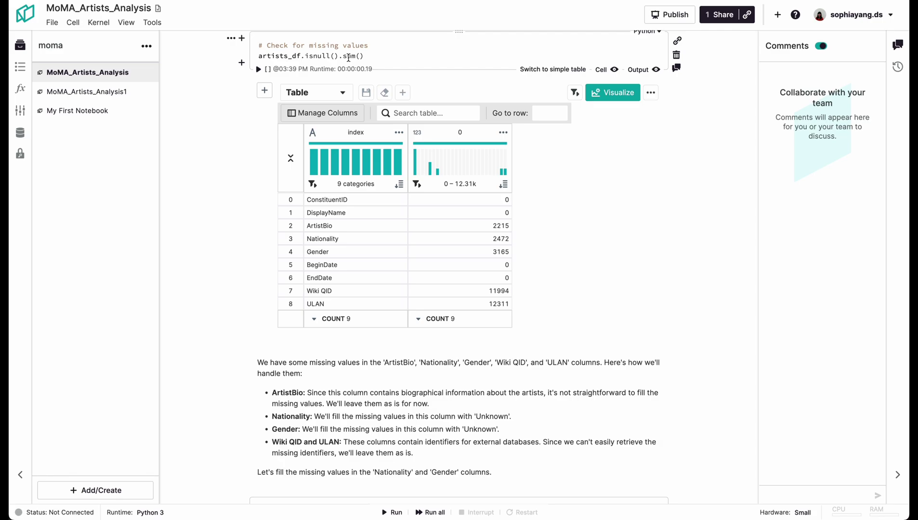
{"action": "scroll", "coordinate": [539, 297], "scroll_direction": "down", "scroll_amount": 4}
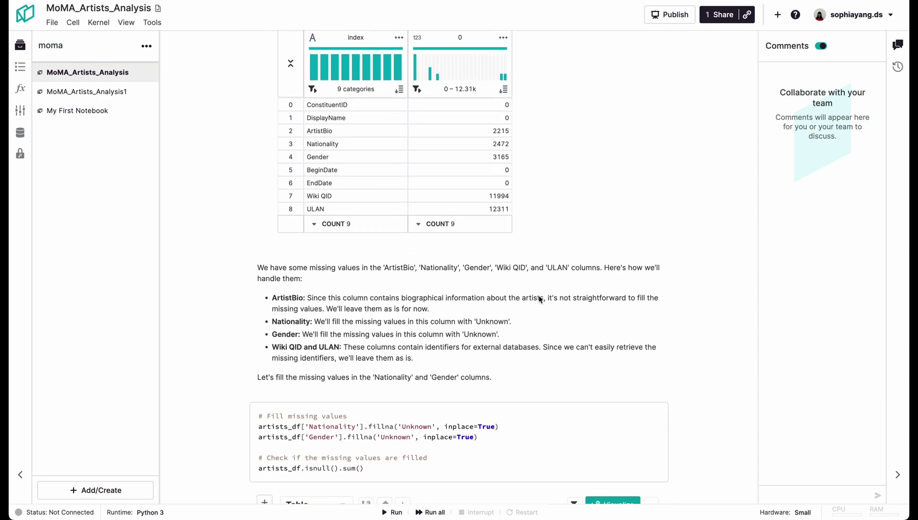
{"action": "scroll", "coordinate": [539, 295], "scroll_direction": "down", "scroll_amount": 5}
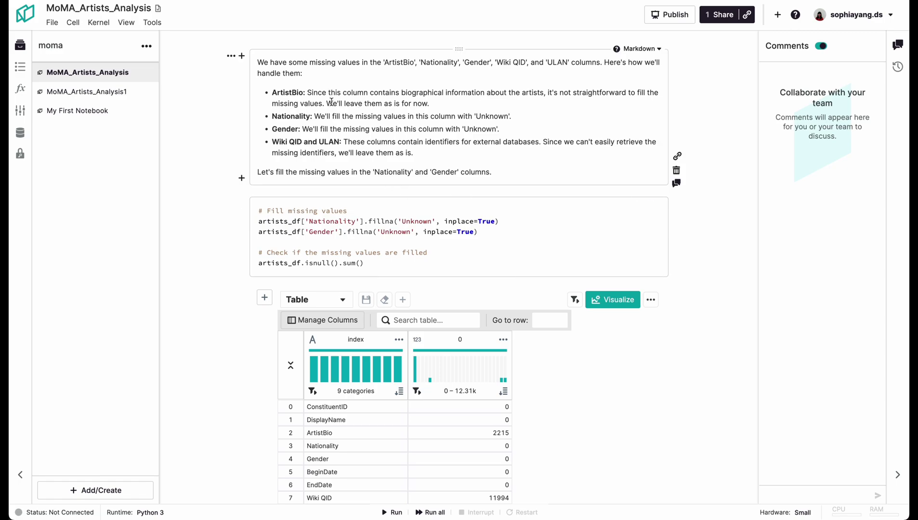
{"action": "scroll", "coordinate": [375, 227], "scroll_direction": "down", "scroll_amount": 19}
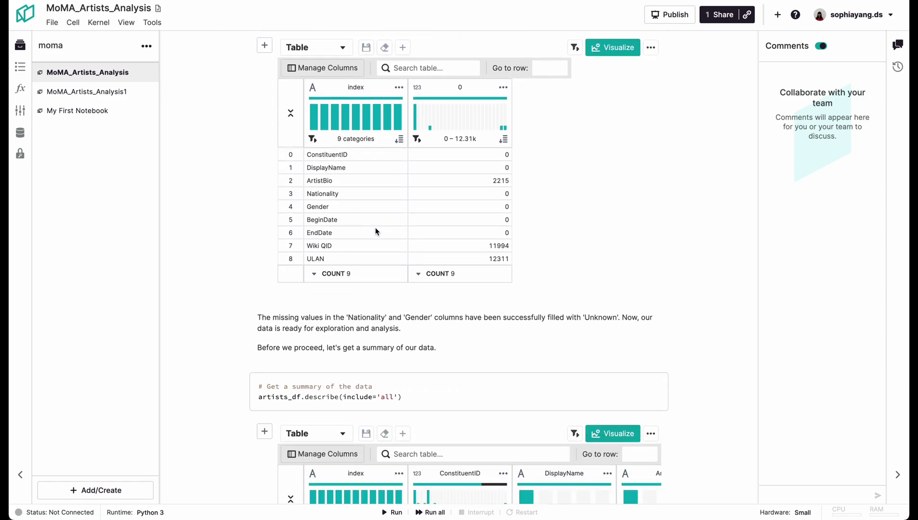
{"action": "scroll", "coordinate": [376, 231], "scroll_direction": "up", "scroll_amount": 1}
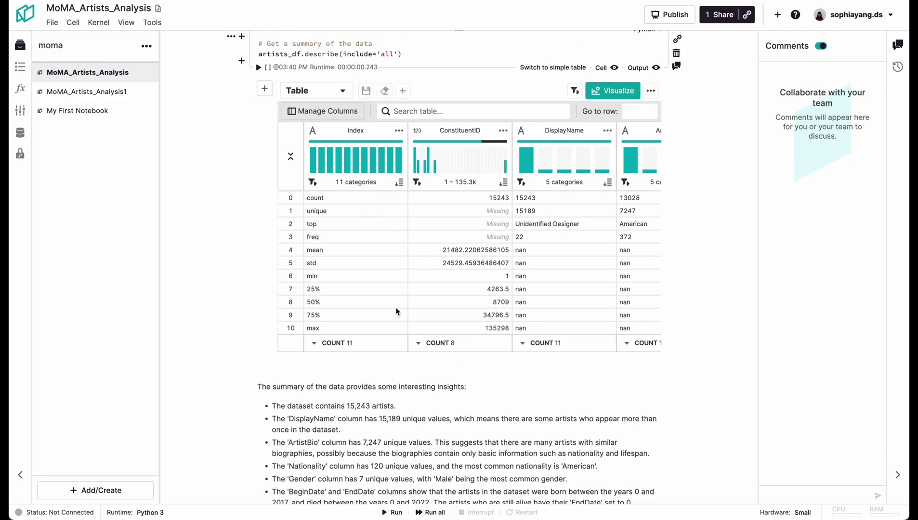
{"action": "scroll", "coordinate": [396, 311], "scroll_direction": "down", "scroll_amount": 3}
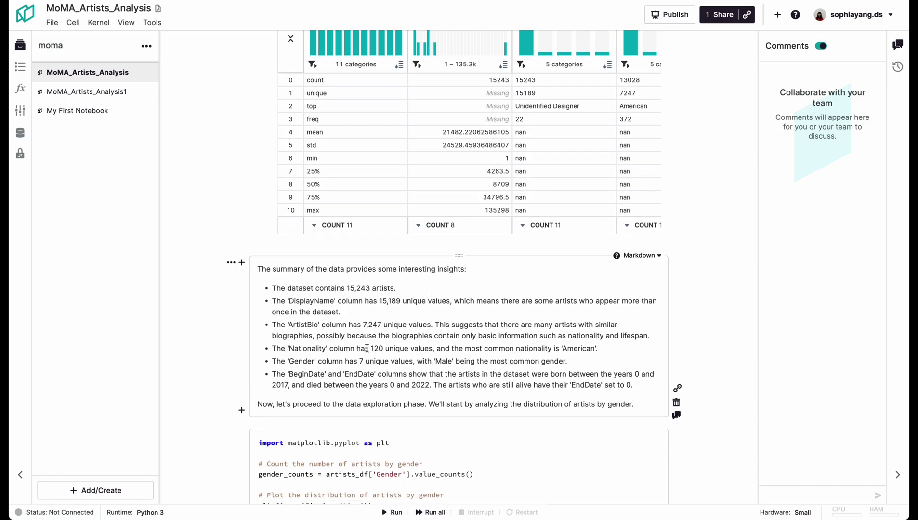
{"action": "scroll", "coordinate": [367, 348], "scroll_direction": "down", "scroll_amount": 9}
{"action": "scroll", "coordinate": [367, 349], "scroll_direction": "up", "scroll_amount": 2}
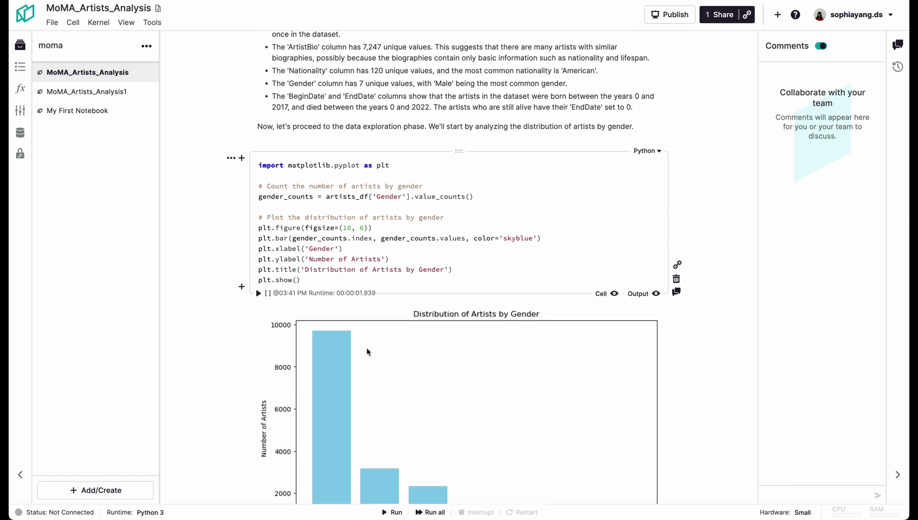
{"action": "scroll", "coordinate": [366, 349], "scroll_direction": "down", "scroll_amount": 2}
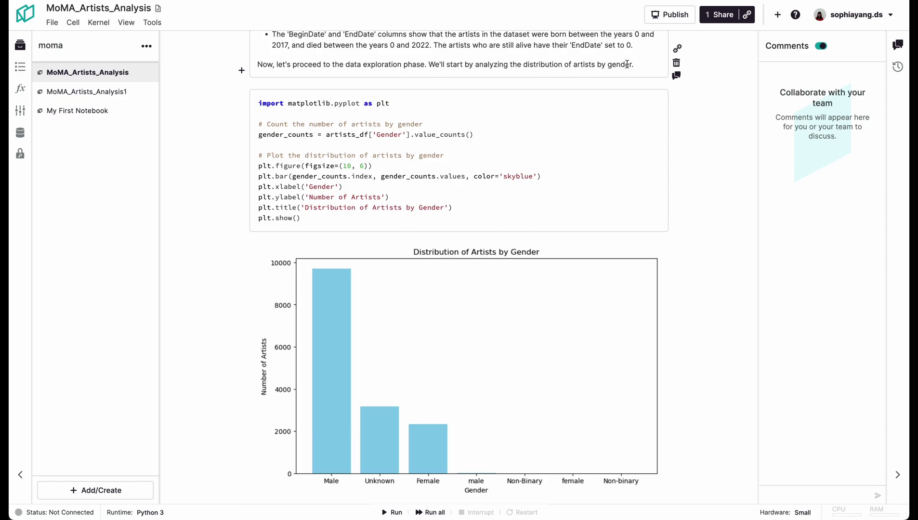
{"action": "scroll", "coordinate": [462, 338], "scroll_direction": "down", "scroll_amount": 2}
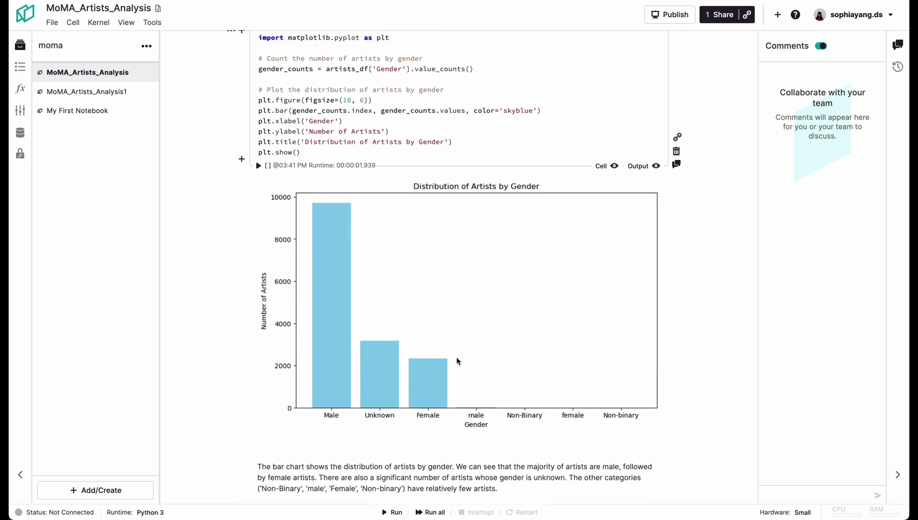
{"action": "scroll", "coordinate": [457, 361], "scroll_direction": "down", "scroll_amount": 9}
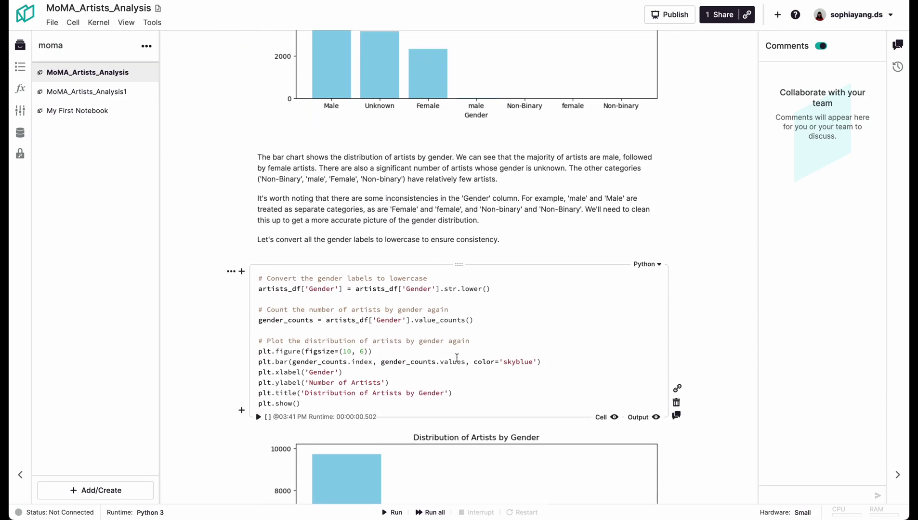
{"action": "scroll", "coordinate": [457, 360], "scroll_direction": "down", "scroll_amount": 4}
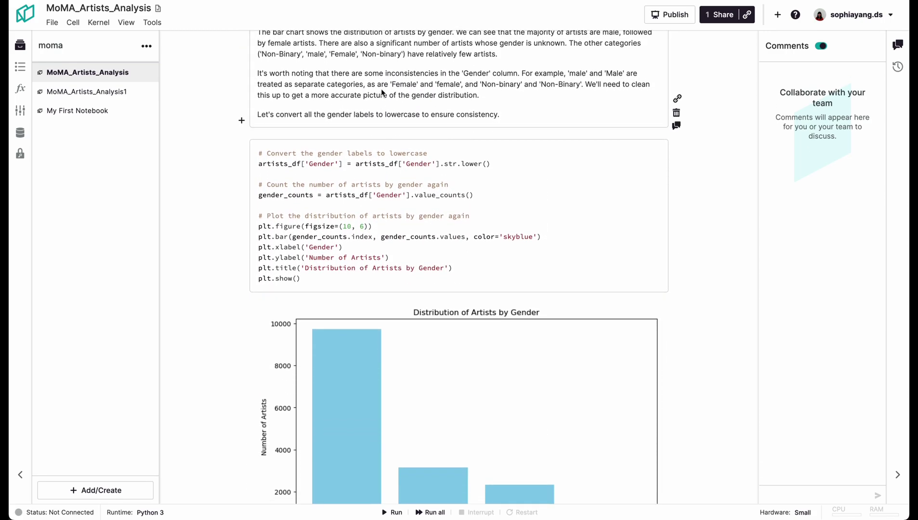
{"action": "left_click", "coordinate": [382, 91]}
{"action": "left_click_drag", "start_coordinate": [395, 75], "coordinate": [529, 74]}
{"action": "left_click", "coordinate": [529, 74]}
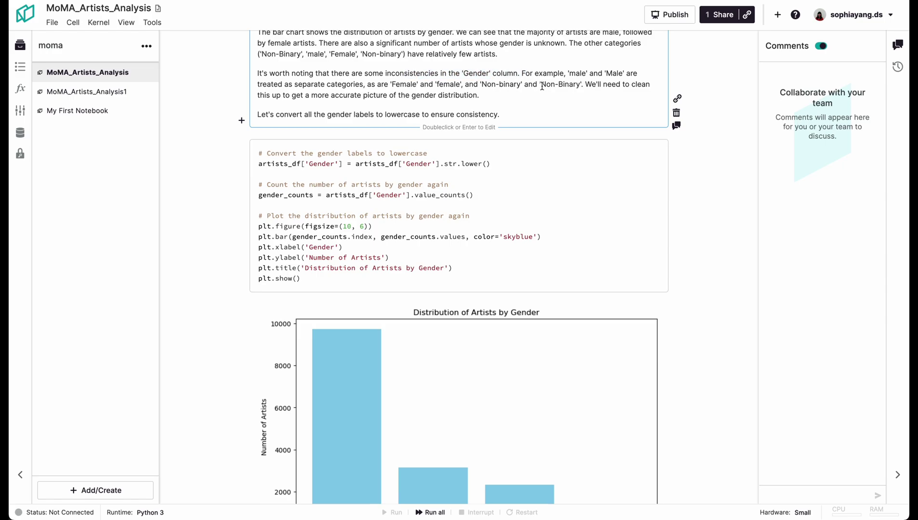
{"action": "scroll", "coordinate": [354, 158], "scroll_direction": "down", "scroll_amount": 3}
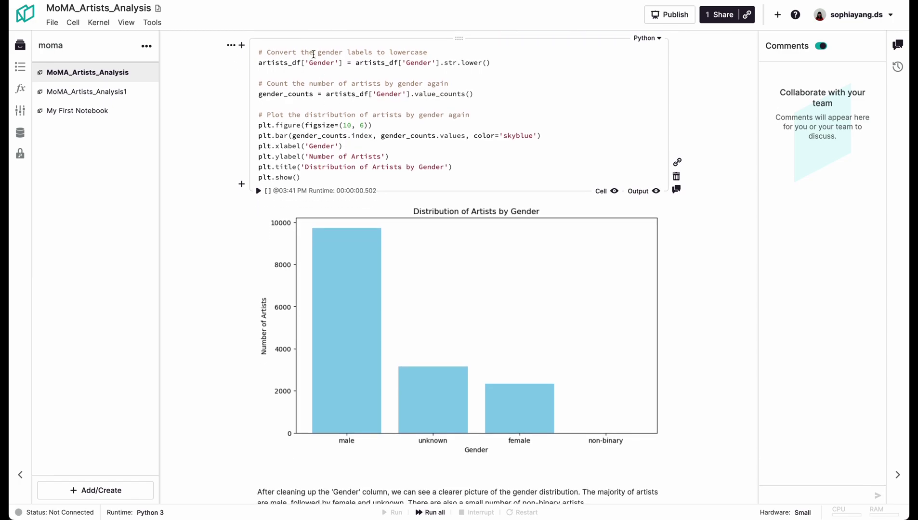
{"action": "left_click_drag", "start_coordinate": [304, 52], "coordinate": [418, 55]}
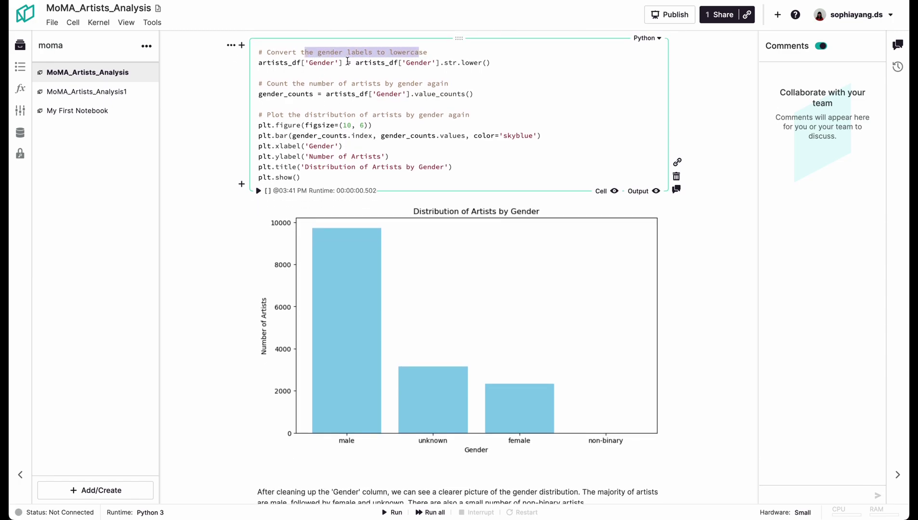
{"action": "left_click", "coordinate": [345, 54]}
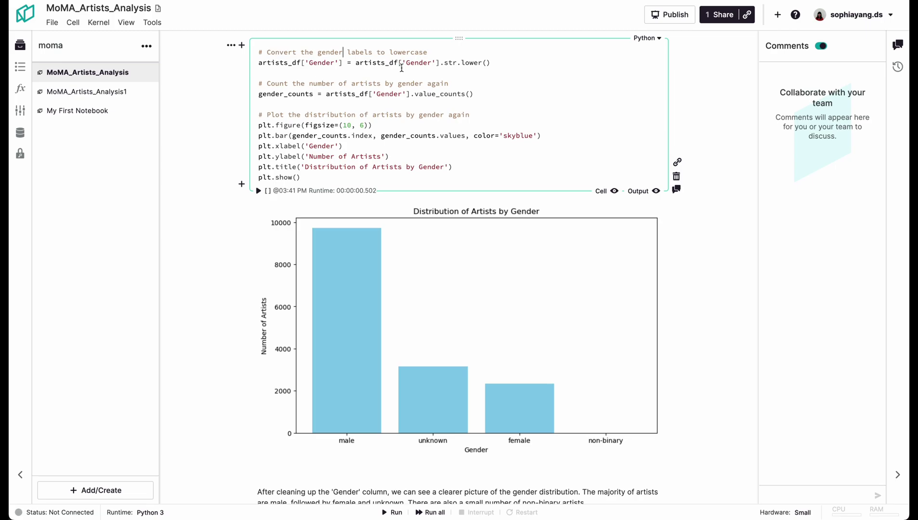
{"action": "scroll", "coordinate": [404, 112], "scroll_direction": "down", "scroll_amount": 1}
{"action": "scroll", "coordinate": [400, 352], "scroll_direction": "down", "scroll_amount": 1}
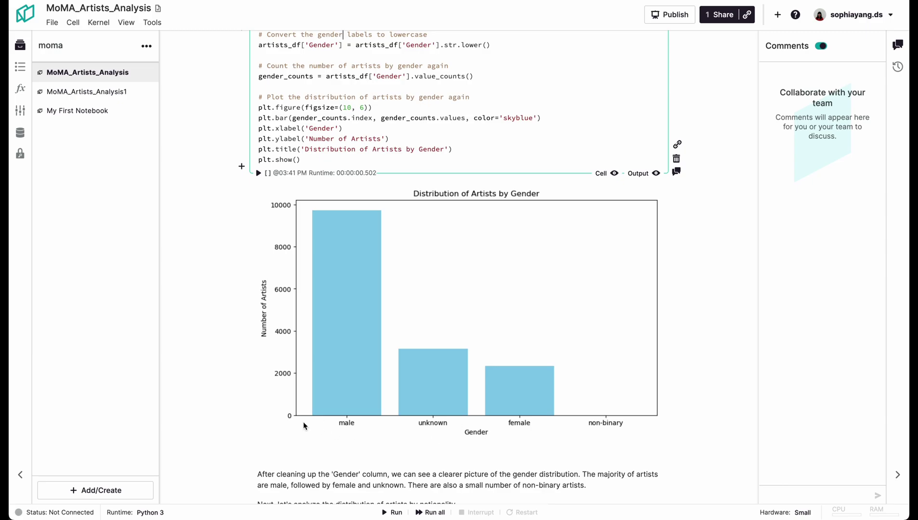
{"action": "scroll", "coordinate": [383, 179], "scroll_direction": "down", "scroll_amount": 8}
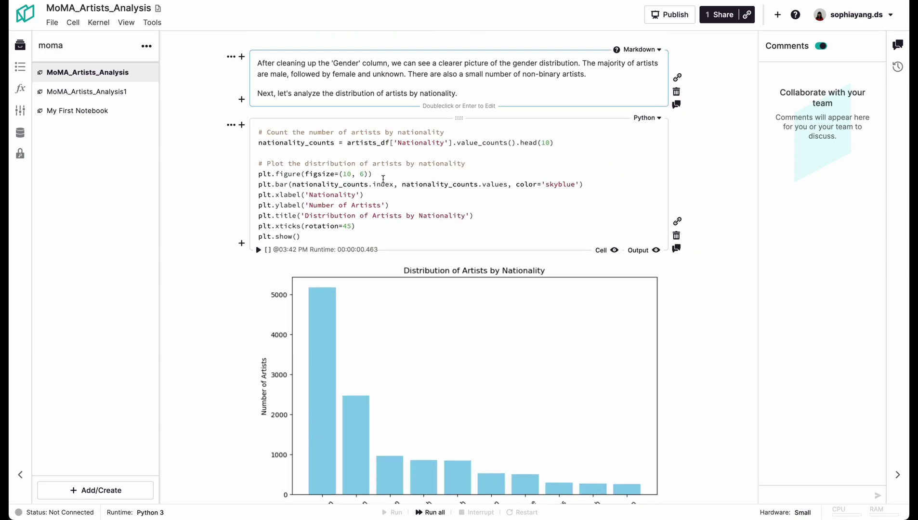
{"action": "left_click_drag", "start_coordinate": [279, 92], "coordinate": [465, 93]}
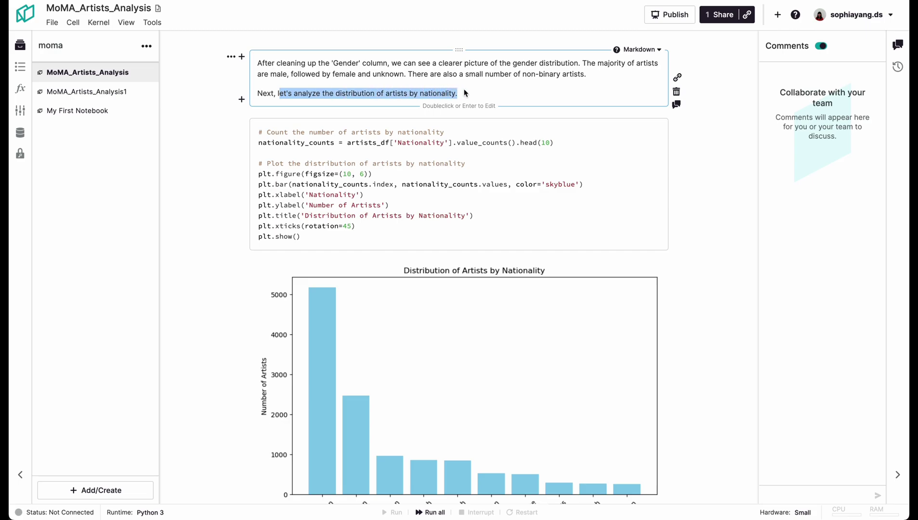
{"action": "left_click", "coordinate": [450, 174]}
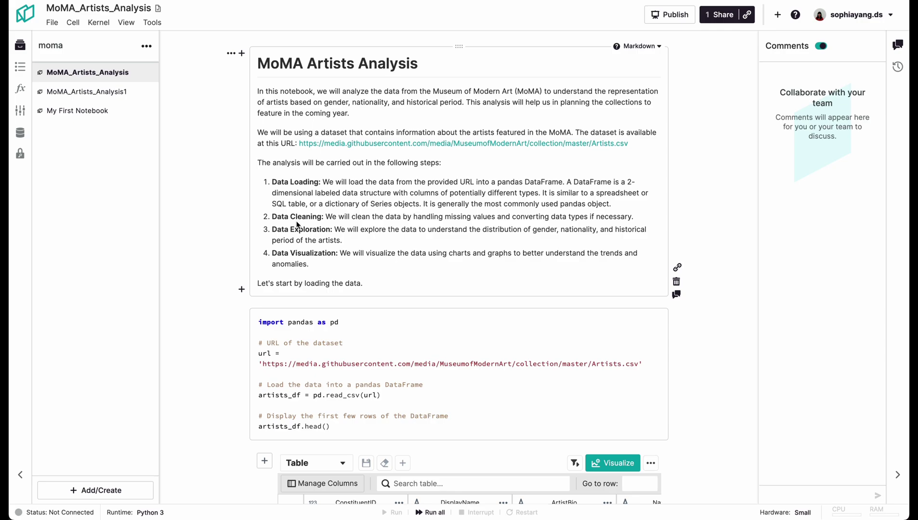
{"action": "scroll", "coordinate": [297, 224], "scroll_direction": "down", "scroll_amount": 15}
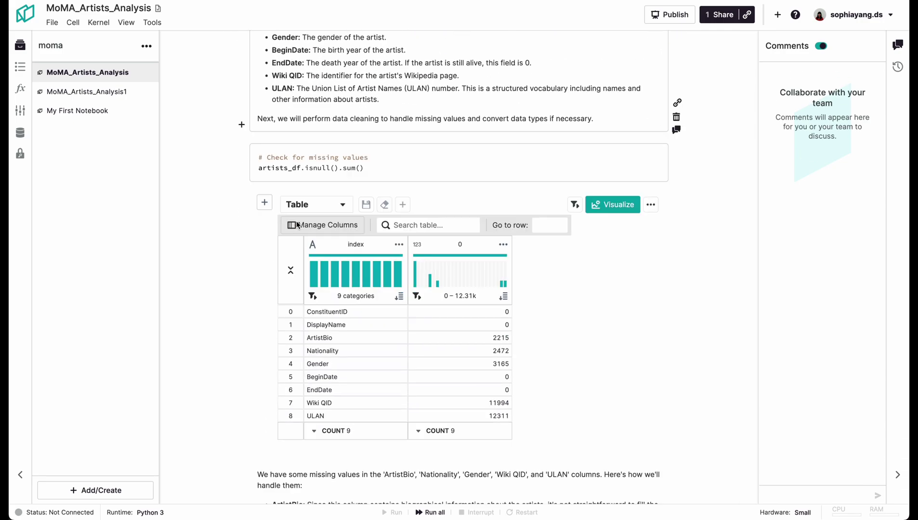
{"action": "scroll", "coordinate": [297, 224], "scroll_direction": "down", "scroll_amount": 10}
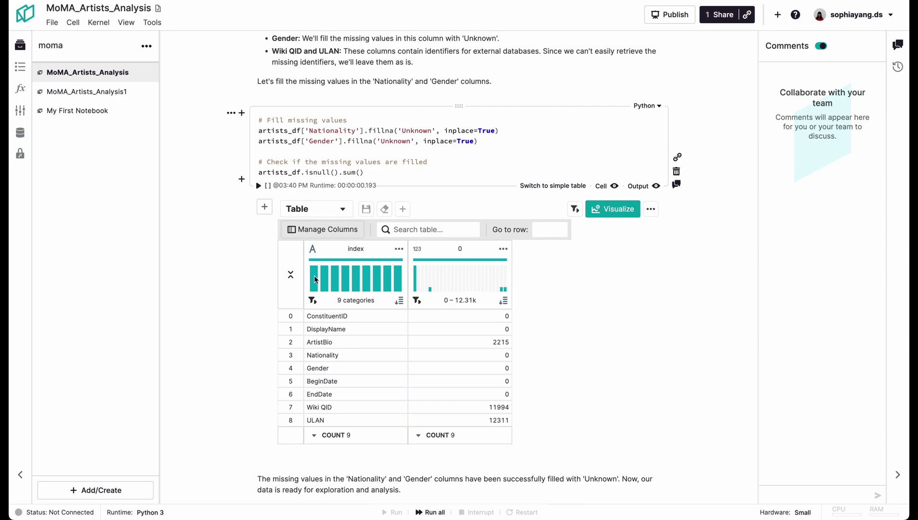
{"action": "scroll", "coordinate": [314, 279], "scroll_direction": "down", "scroll_amount": 8}
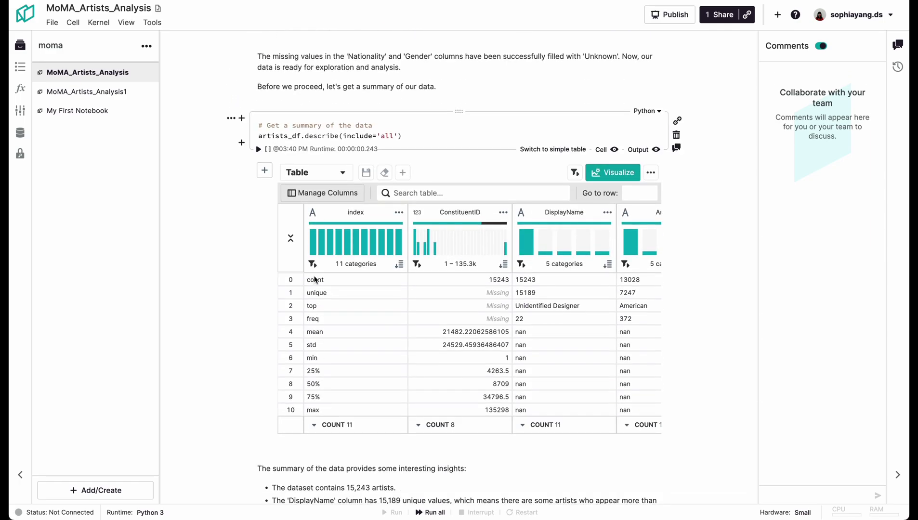
{"action": "scroll", "coordinate": [314, 279], "scroll_direction": "up", "scroll_amount": 20}
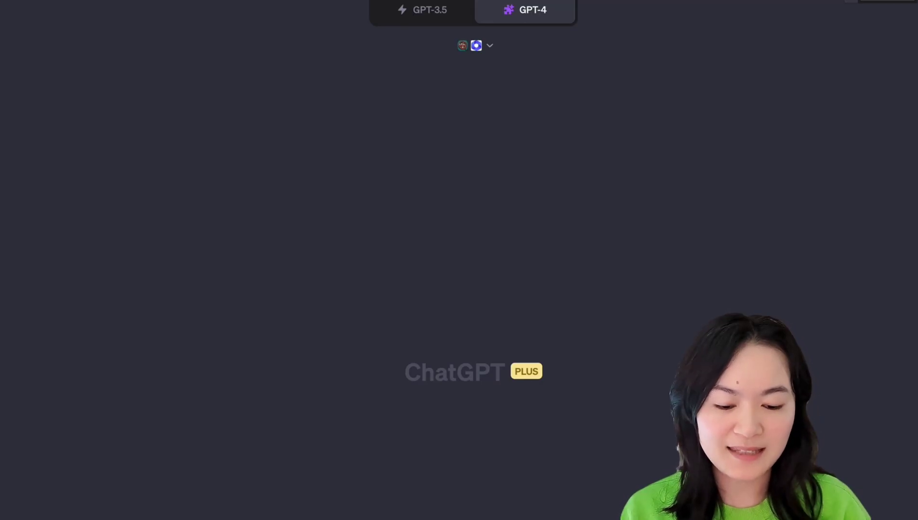
Step: Send the question asking who the UK prime minister is and for comics about him
{"action": "key", "text": "Return"}
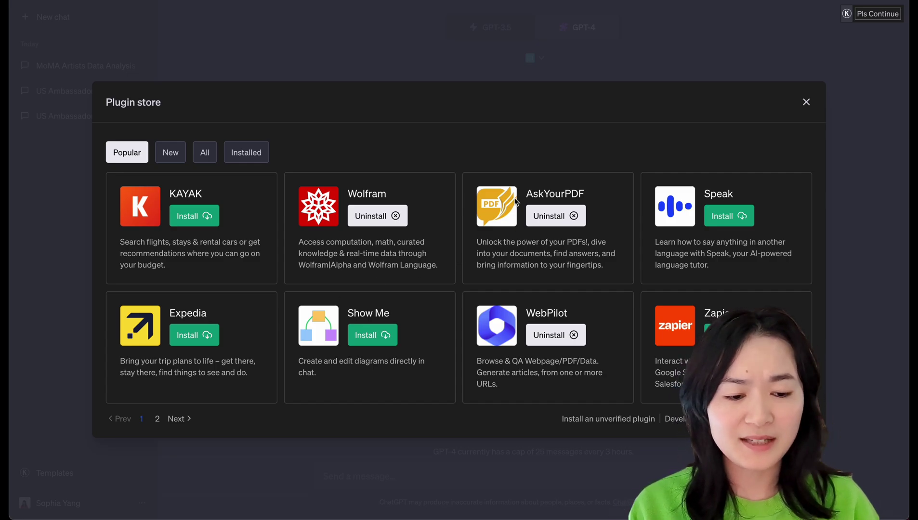
Step: Show all plugins in the store and page to the next listing
{"action": "left_click", "coordinate": [202, 145]}
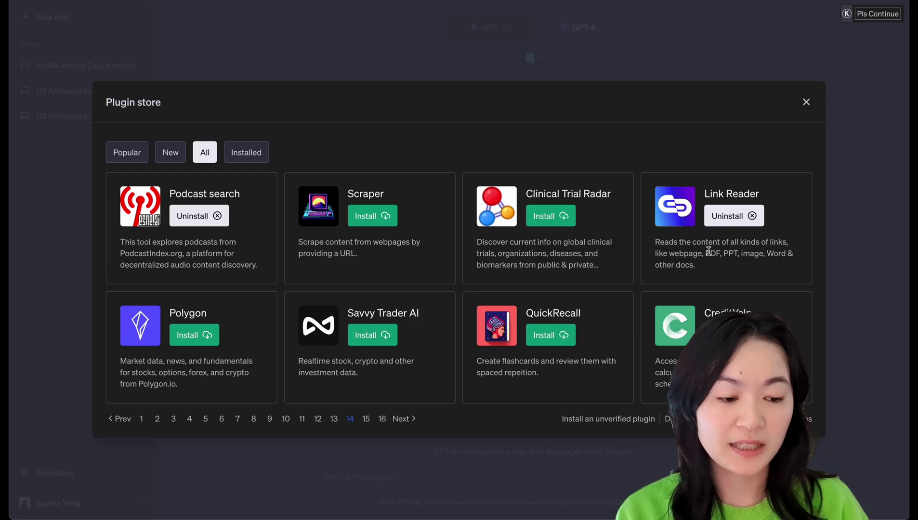
{"action": "left_click", "coordinate": [401, 419]}
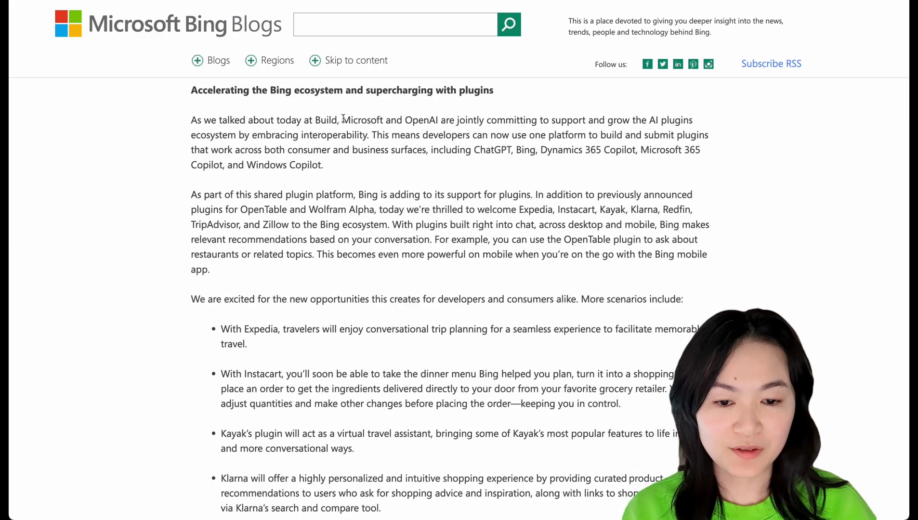
Step: Highlight the sentence naming ChatGPT, Bing and Windows Copilot as sharing one plugin platform
{"action": "left_click_drag", "start_coordinate": [342, 120], "coordinate": [347, 179]}
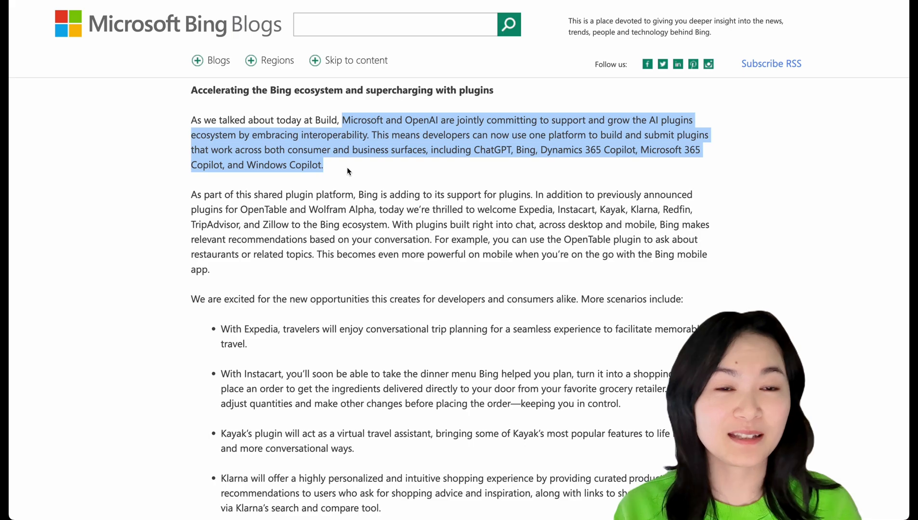
{"action": "left_click_drag", "start_coordinate": [370, 135], "coordinate": [370, 160]}
{"action": "left_click", "coordinate": [424, 152]}
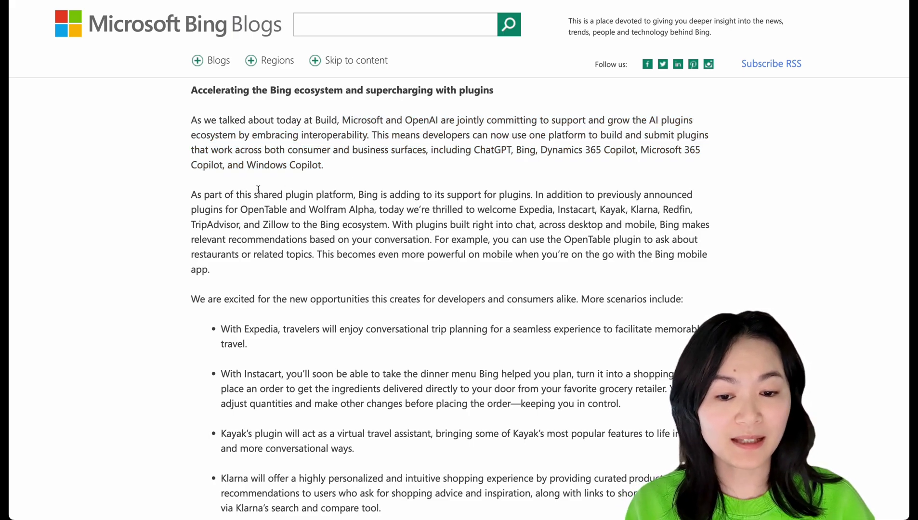
{"action": "left_click_drag", "start_coordinate": [212, 151], "coordinate": [383, 165]}
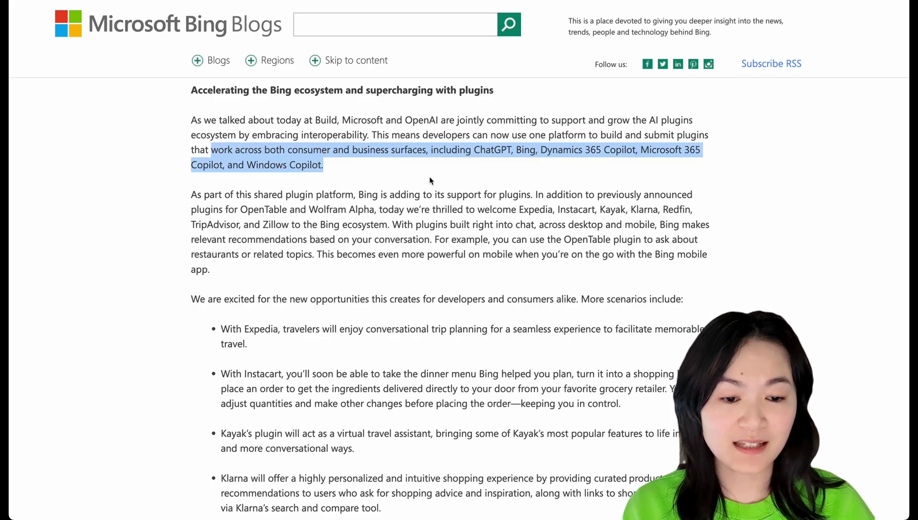